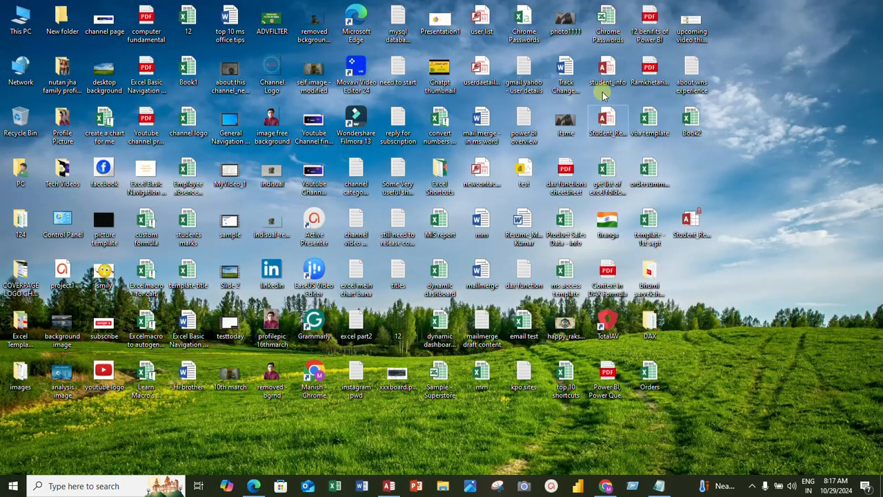
- Open the student_info database from the desktop and review the external data sources available for import
{"action": "double_click", "coordinate": [607, 69]}
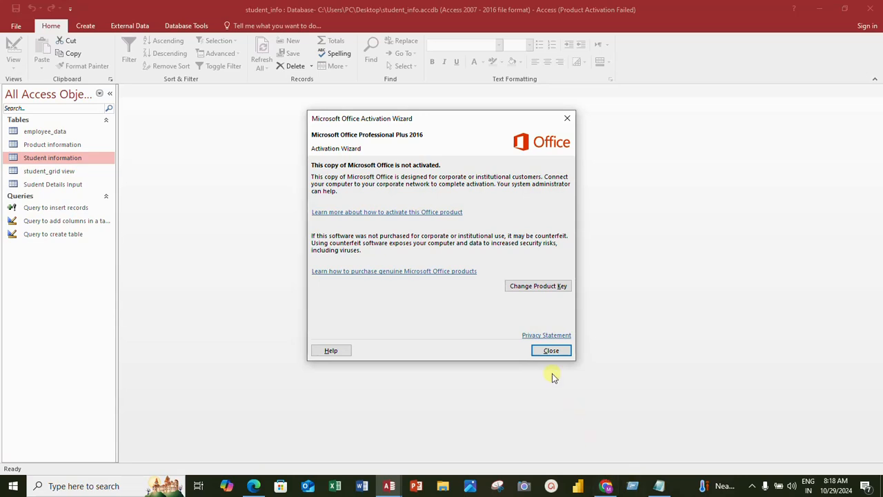
{"action": "left_click", "coordinate": [552, 358]}
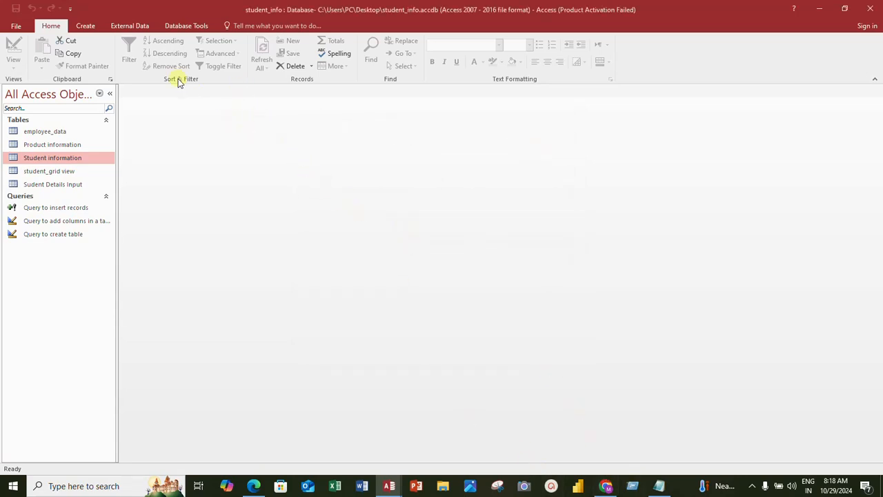
{"action": "left_click", "coordinate": [145, 26]}
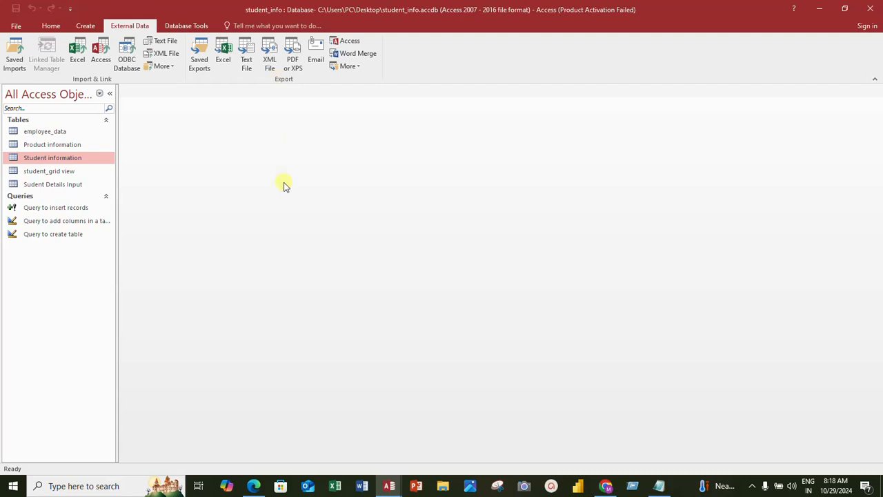
{"action": "left_click", "coordinate": [81, 65]}
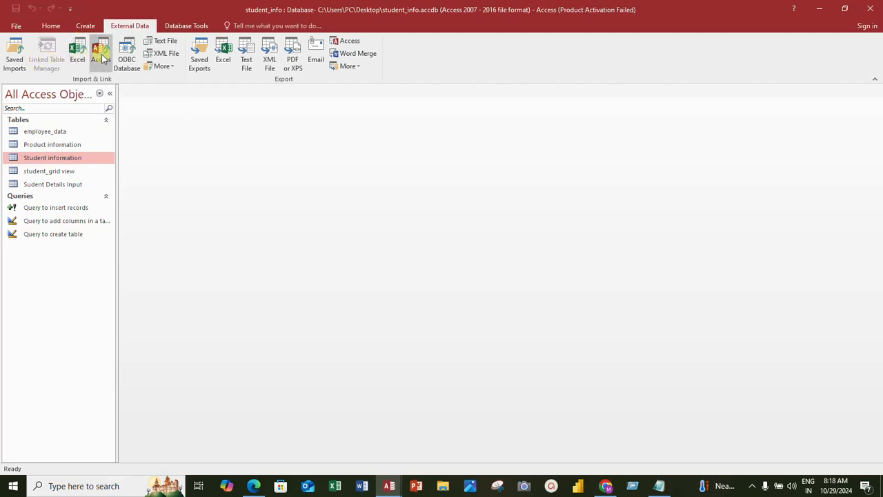
{"action": "left_click", "coordinate": [173, 67]}
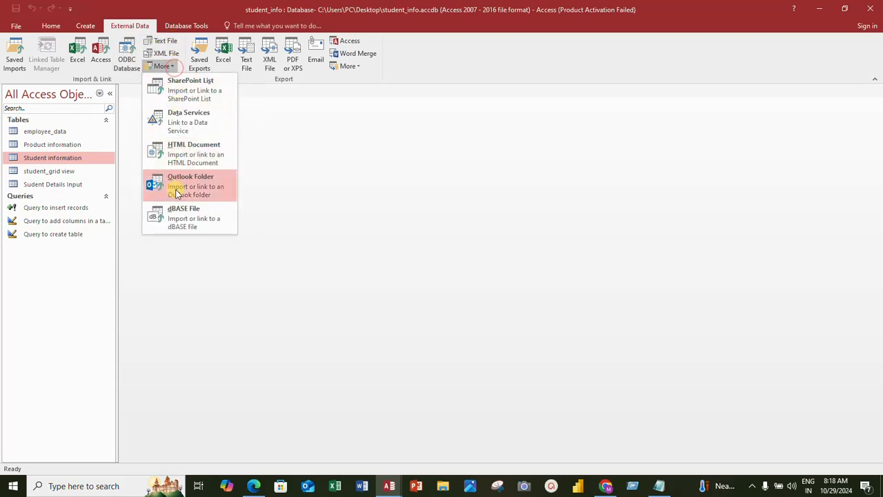
{"action": "left_click", "coordinate": [282, 178]}
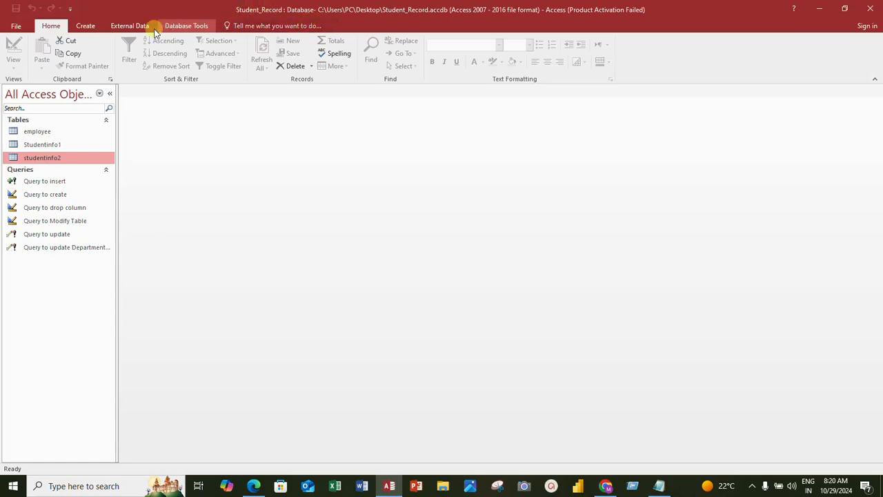
- Start an Excel import into a new table of the Student_Record database, using ordersummary.xlsx from the Desktop as the source
{"action": "left_click", "coordinate": [128, 26]}
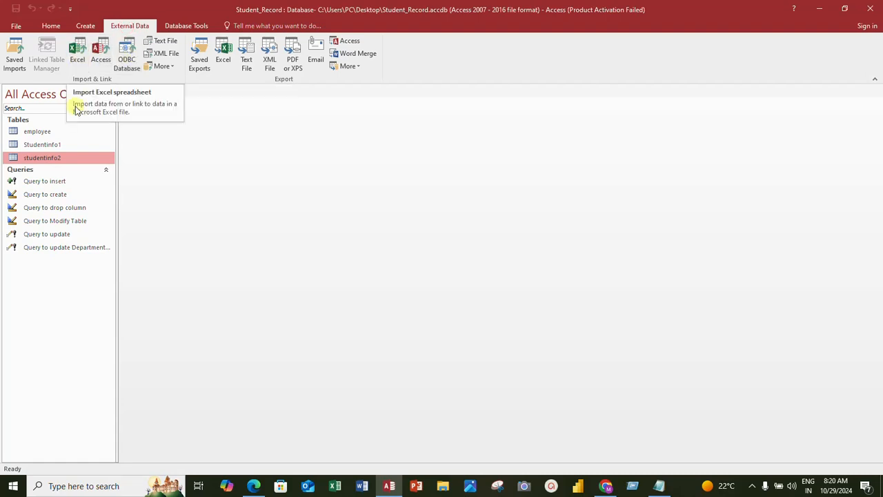
{"action": "left_click", "coordinate": [80, 60]}
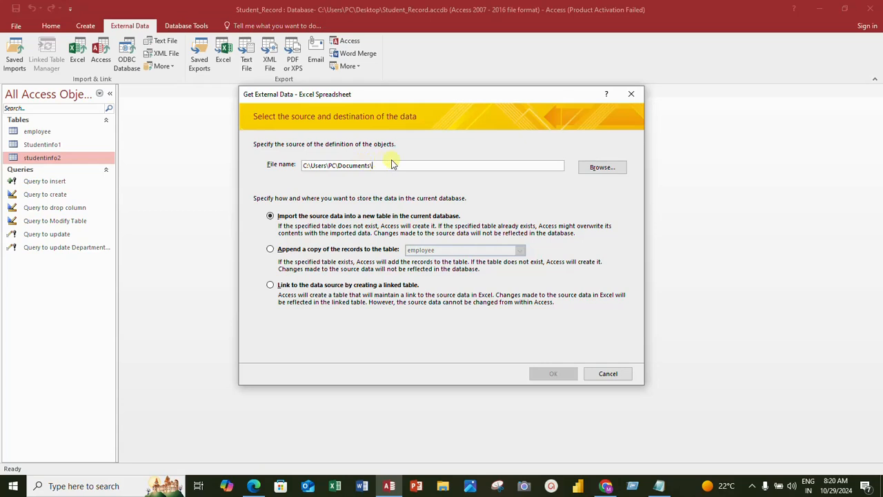
{"action": "left_click", "coordinate": [588, 168]}
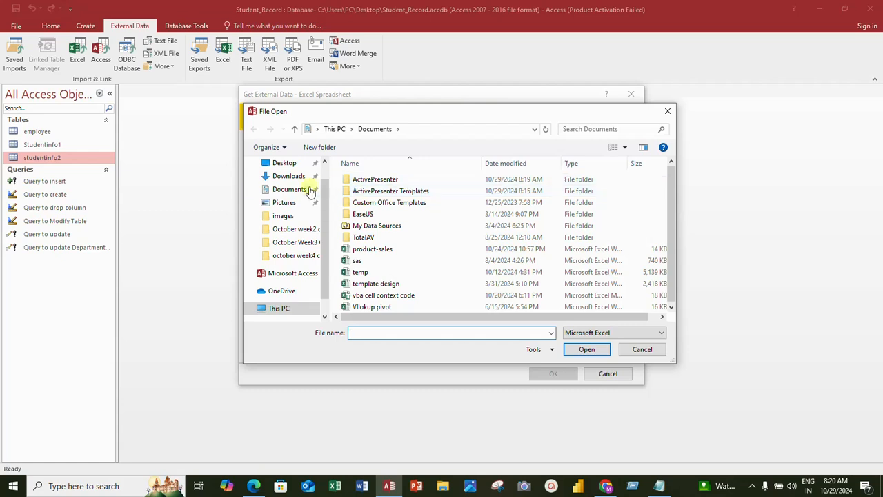
{"action": "left_click", "coordinate": [285, 164]}
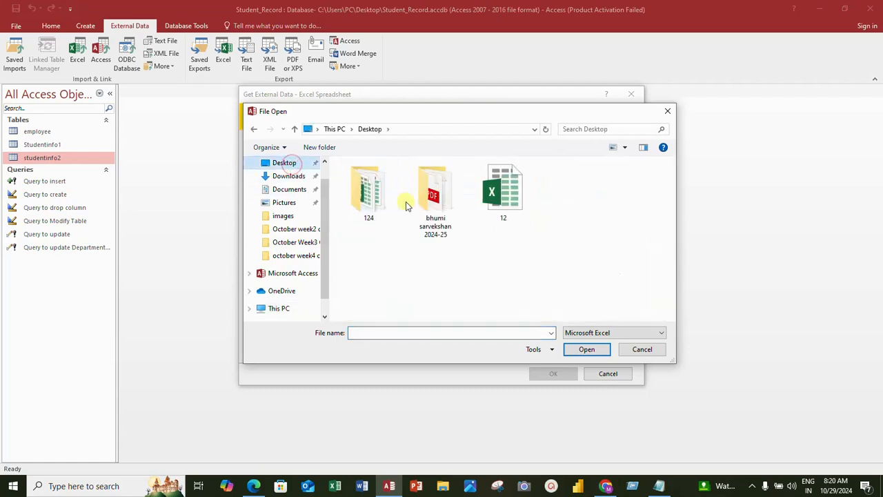
{"action": "scroll", "coordinate": [456, 219], "scroll_direction": "down", "scroll_amount": 6}
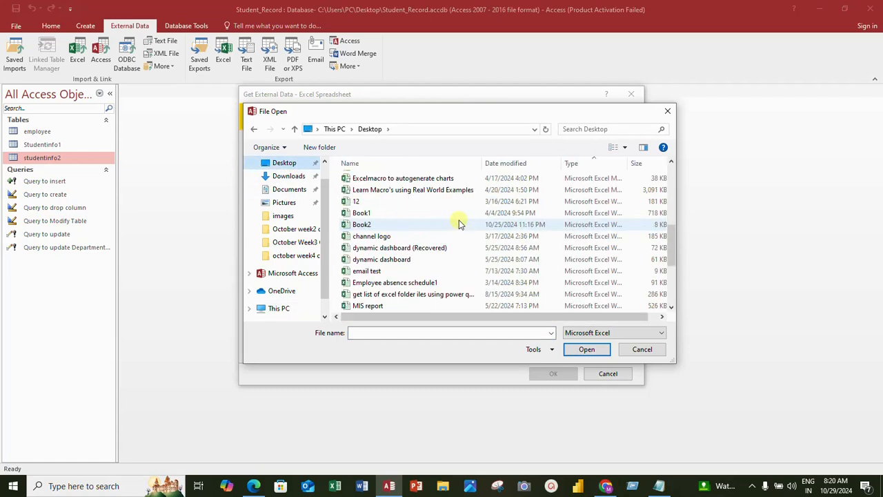
{"action": "scroll", "coordinate": [460, 252], "scroll_direction": "down", "scroll_amount": 2}
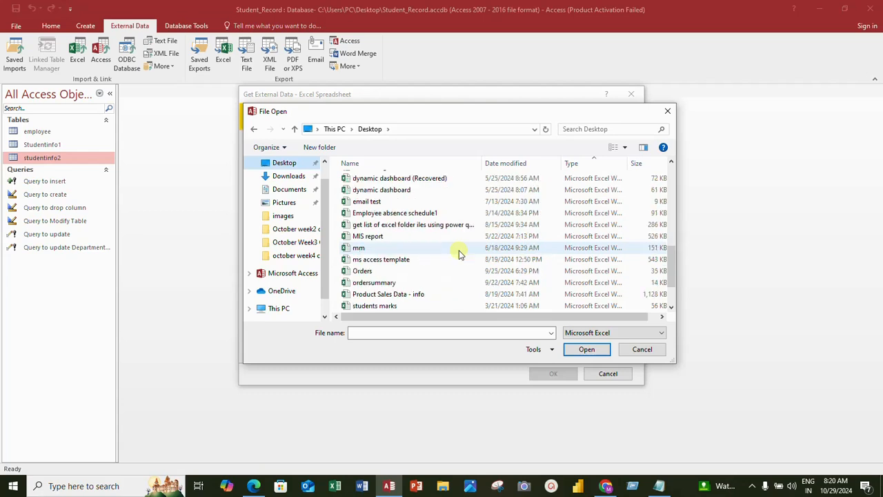
{"action": "left_click", "coordinate": [390, 284]}
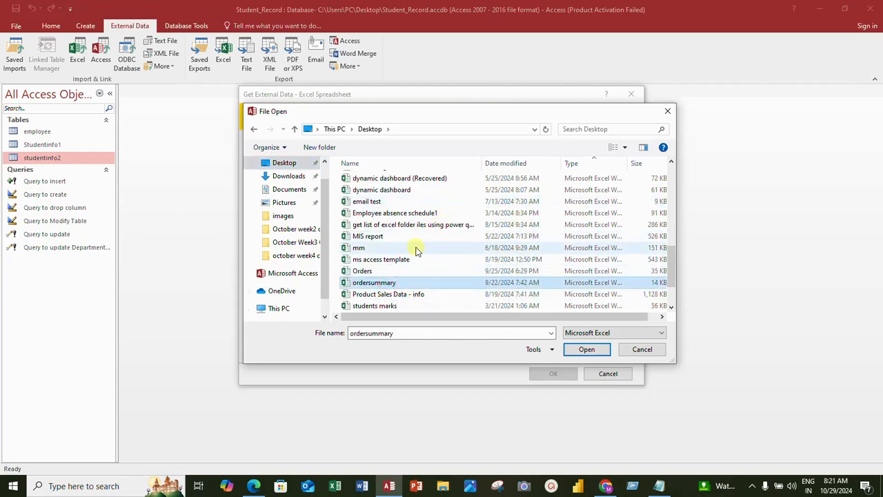
{"action": "scroll", "coordinate": [397, 266], "scroll_direction": "down", "scroll_amount": 2}
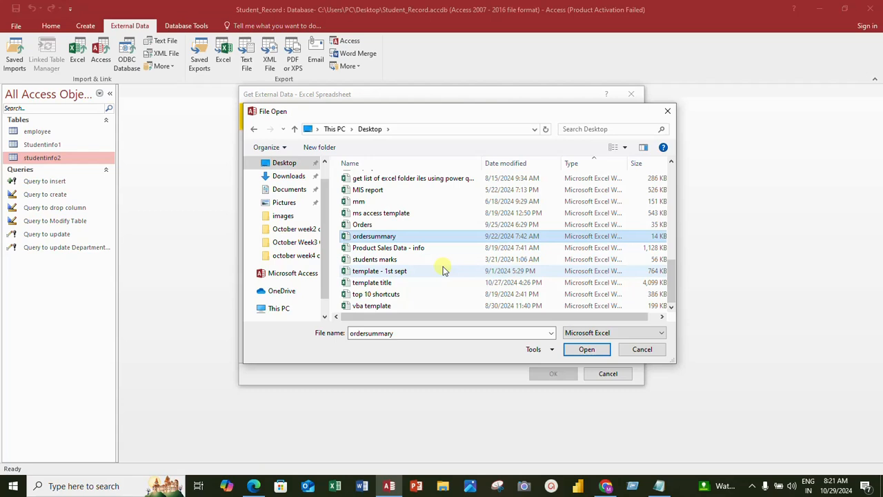
{"action": "scroll", "coordinate": [444, 269], "scroll_direction": "up", "scroll_amount": 3}
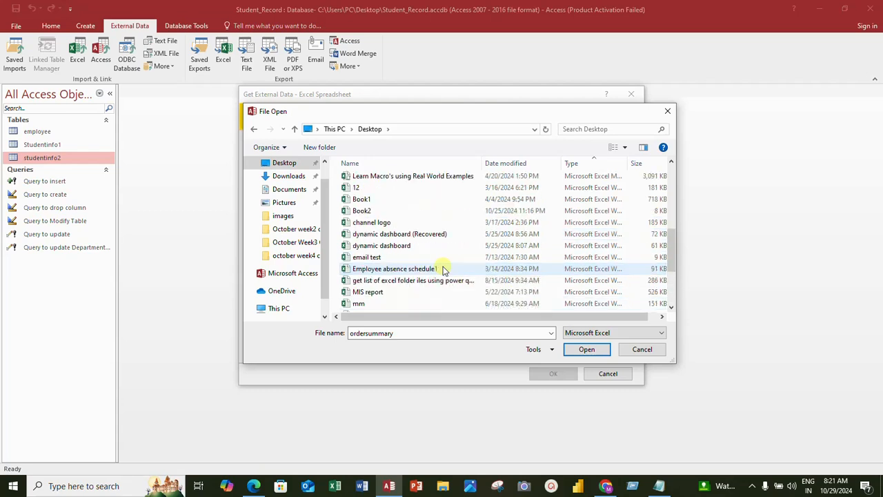
{"action": "scroll", "coordinate": [444, 269], "scroll_direction": "down", "scroll_amount": 2}
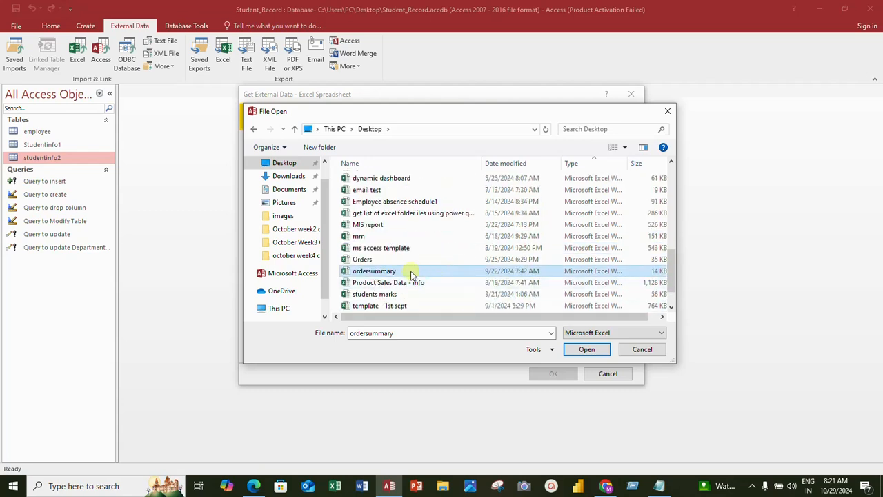
{"action": "left_click", "coordinate": [586, 352]}
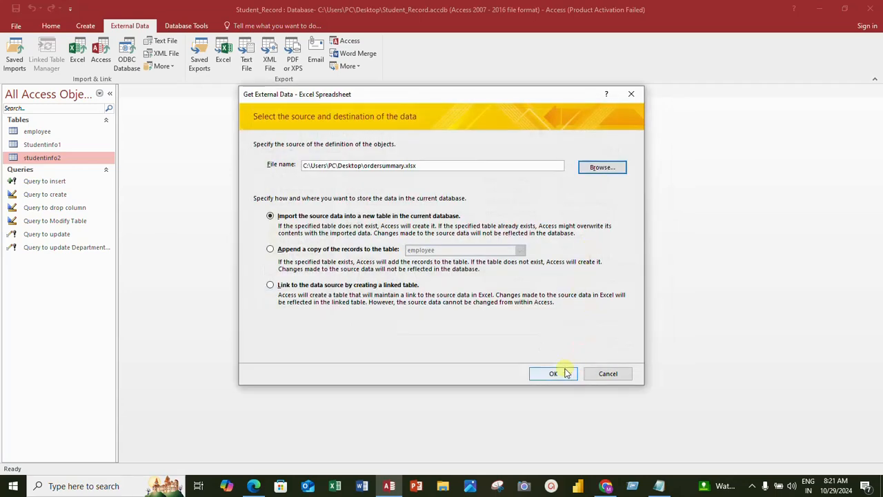
{"action": "left_click", "coordinate": [554, 373]}
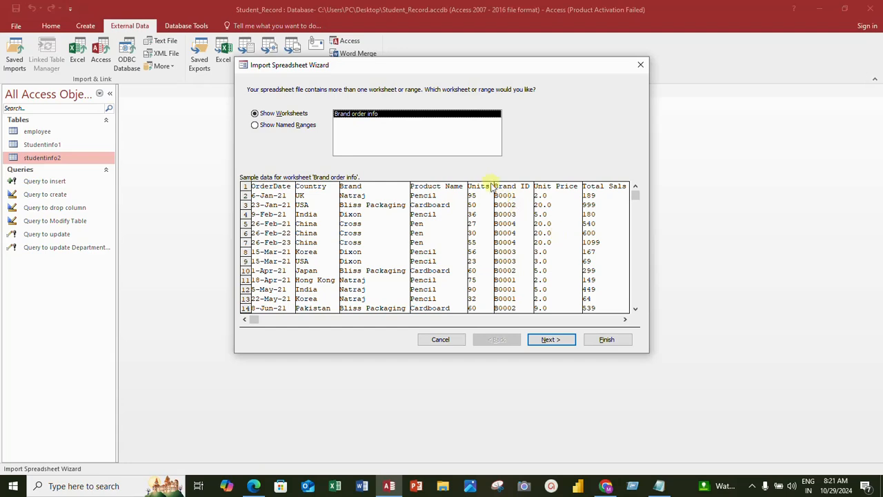
- Use the Brand order info worksheet with its first row as column headings, and keep the default field options
{"action": "left_click", "coordinate": [549, 340]}
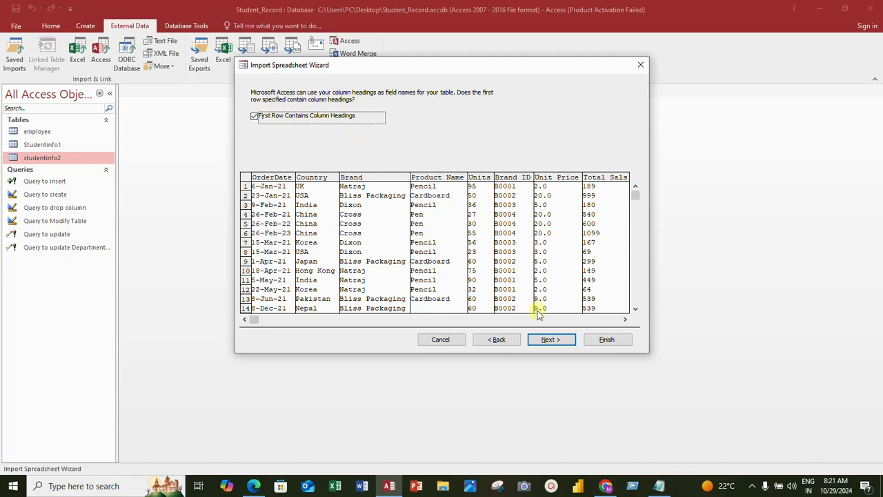
{"action": "left_click", "coordinate": [550, 339]}
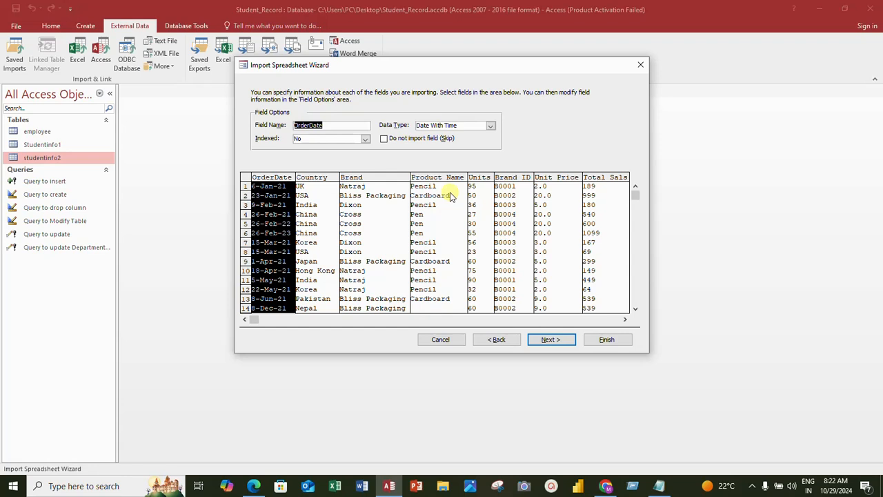
{"action": "left_click", "coordinate": [549, 340]}
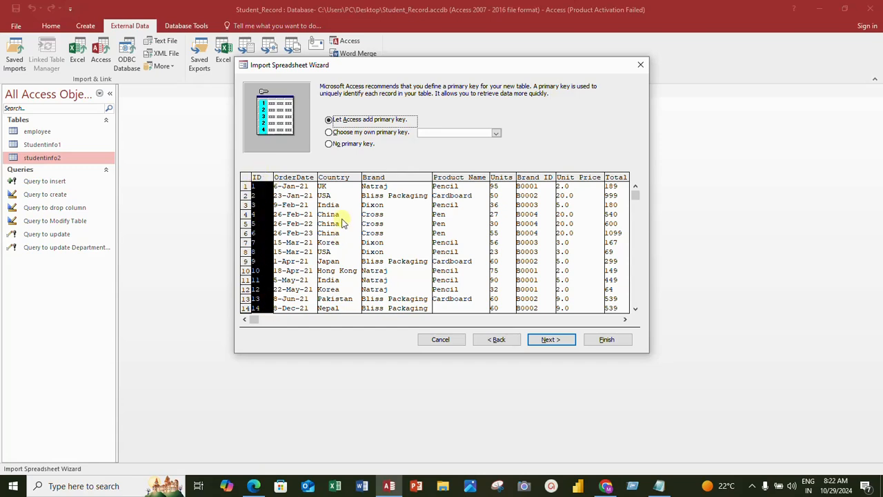
{"action": "left_click", "coordinate": [329, 133]}
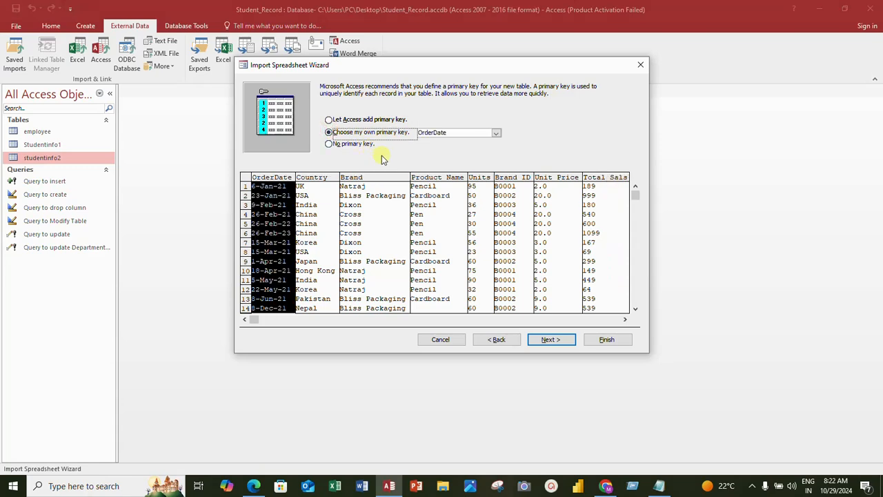
{"action": "left_click", "coordinate": [466, 134]}
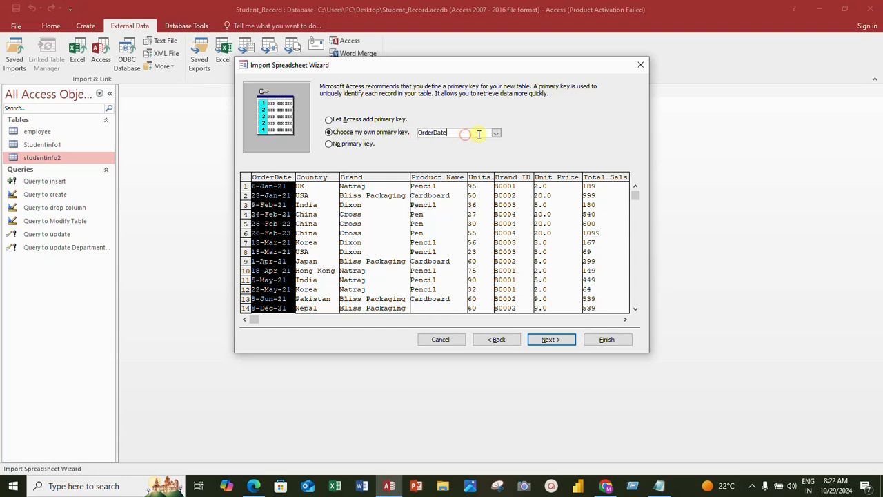
{"action": "left_click", "coordinate": [496, 132]}
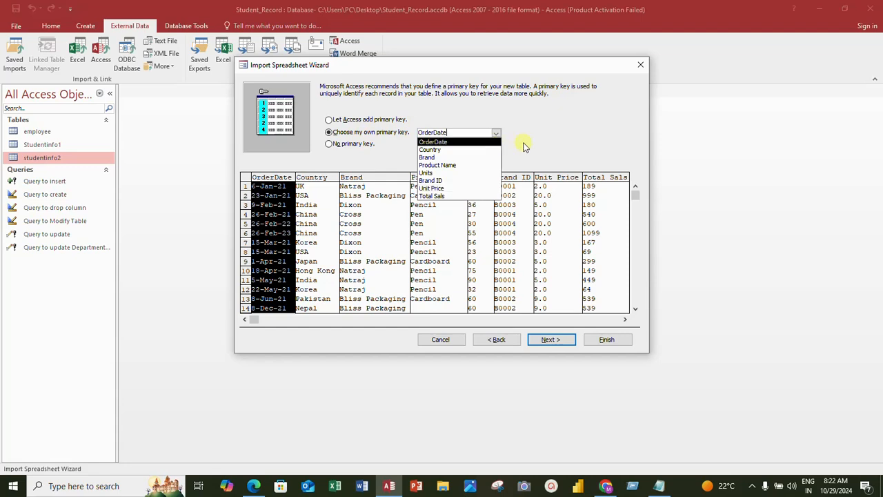
{"action": "left_click", "coordinate": [548, 130]}
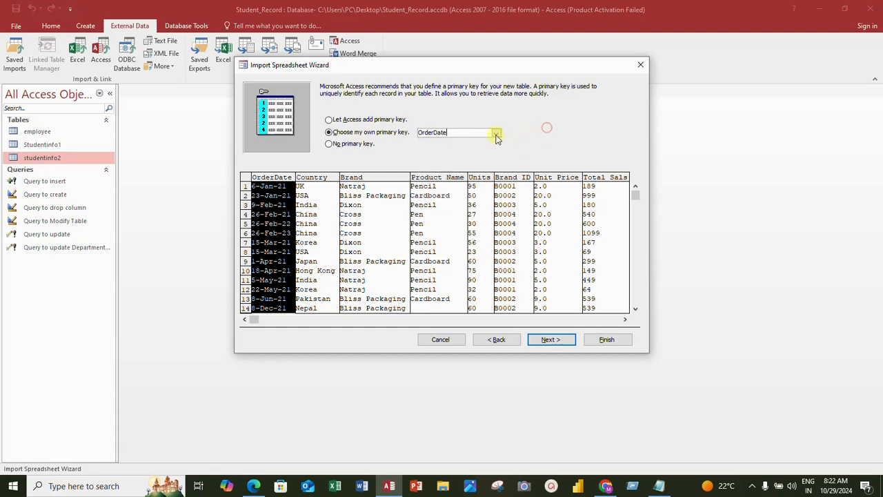
{"action": "left_click", "coordinate": [330, 119]}
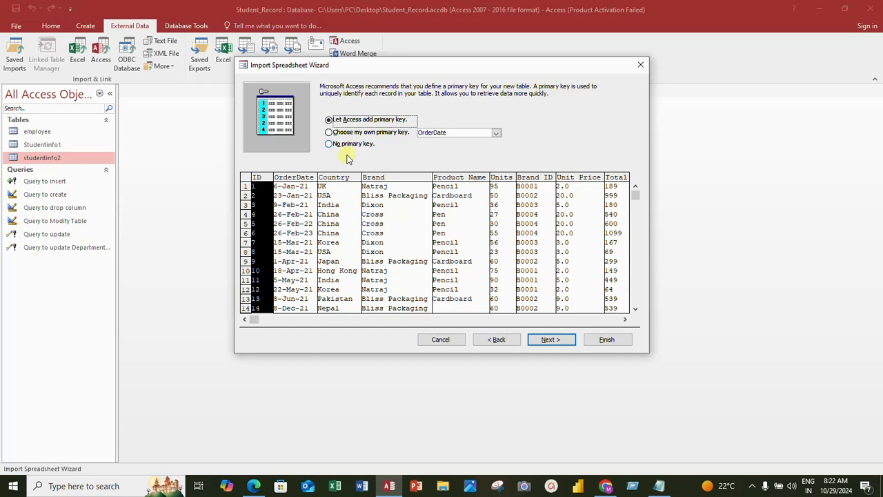
- Set no primary key and finish importing the worksheet into a table named Ordersummary_info
{"action": "left_click", "coordinate": [330, 146]}
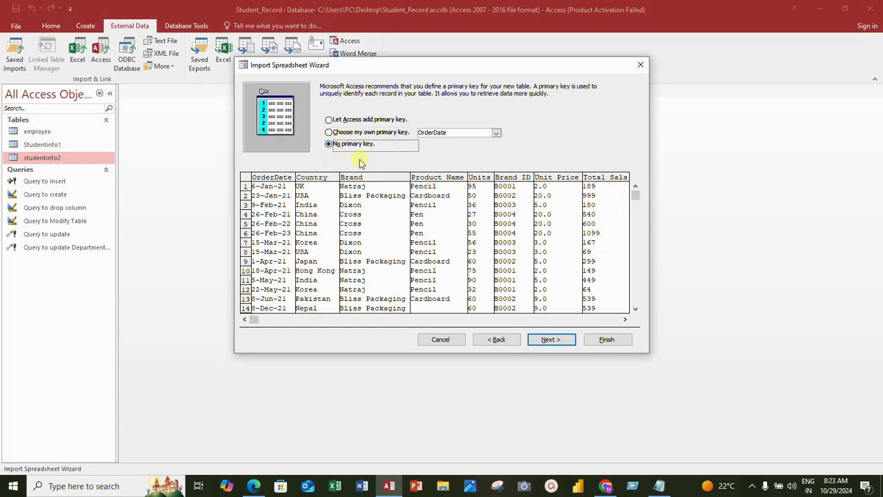
{"action": "left_click", "coordinate": [558, 347]}
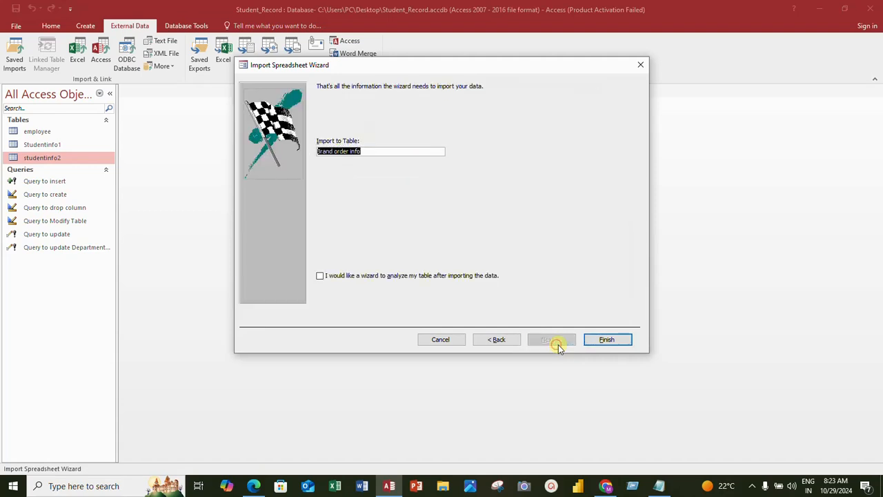
{"action": "left_click", "coordinate": [373, 150]}
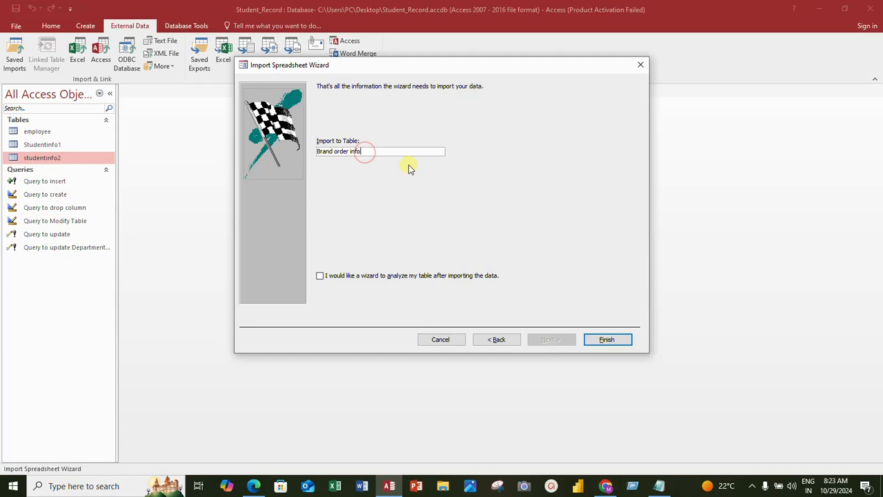
{"action": "key", "text": "BackSpace"}
{"action": "key", "text": "BackSpace"}
{"action": "key", "text": "BackSpace"}
{"action": "key", "text": "BackSpace"}
{"action": "key", "text": "BackSpace"}
{"action": "key", "text": "BackSpace"}
{"action": "key", "text": "BackSpace"}
{"action": "type", "text": "Ordersummary_"}
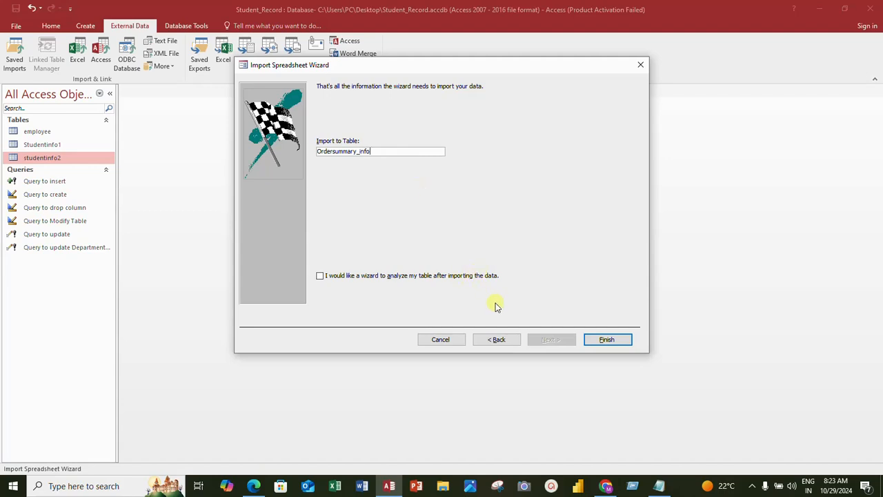
{"action": "left_click", "coordinate": [607, 341]}
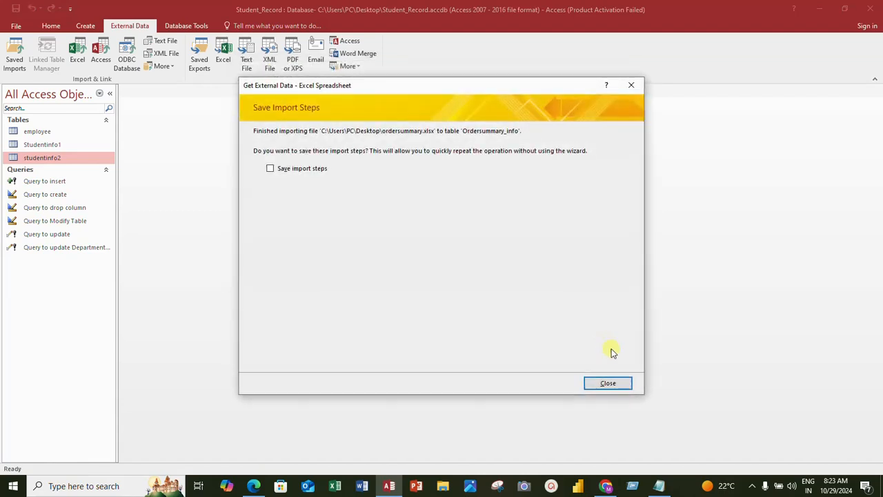
{"action": "left_click", "coordinate": [609, 382]}
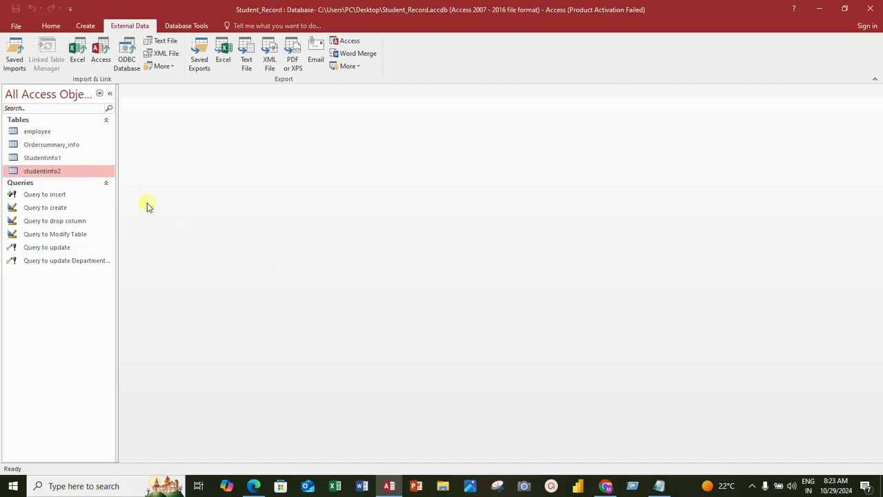
- Open the Ordersummary_info table and look through its imported records
{"action": "left_click", "coordinate": [49, 147]}
{"action": "double_click", "coordinate": [49, 147]}
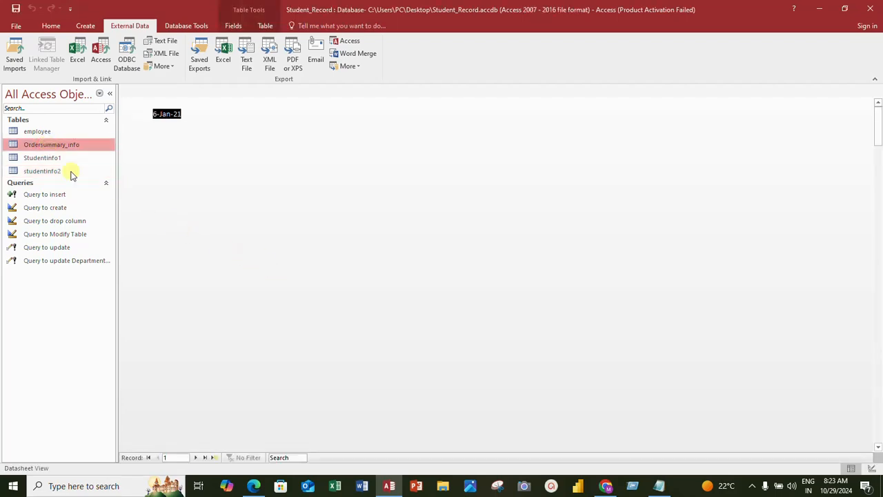
{"action": "scroll", "coordinate": [326, 299], "scroll_direction": "down", "scroll_amount": 5}
{"action": "scroll", "coordinate": [325, 318], "scroll_direction": "down", "scroll_amount": 20}
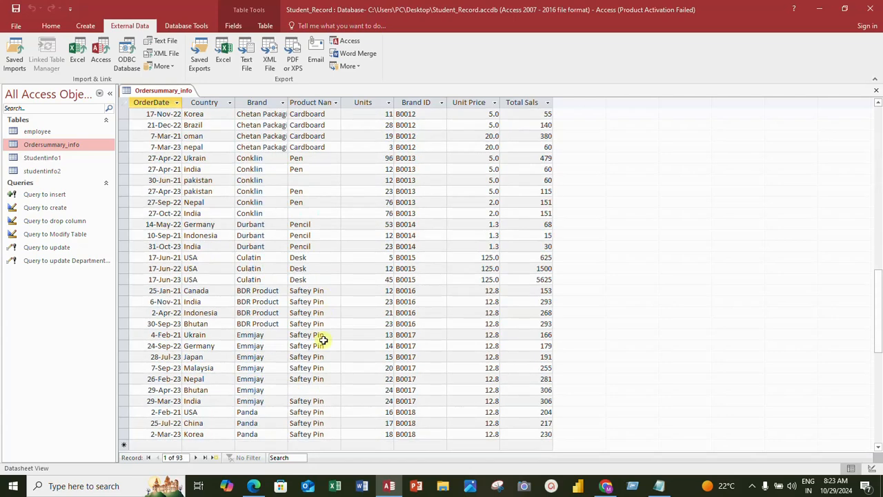
{"action": "scroll", "coordinate": [322, 365], "scroll_direction": "up", "scroll_amount": 10}
{"action": "scroll", "coordinate": [321, 364], "scroll_direction": "up", "scroll_amount": 20}
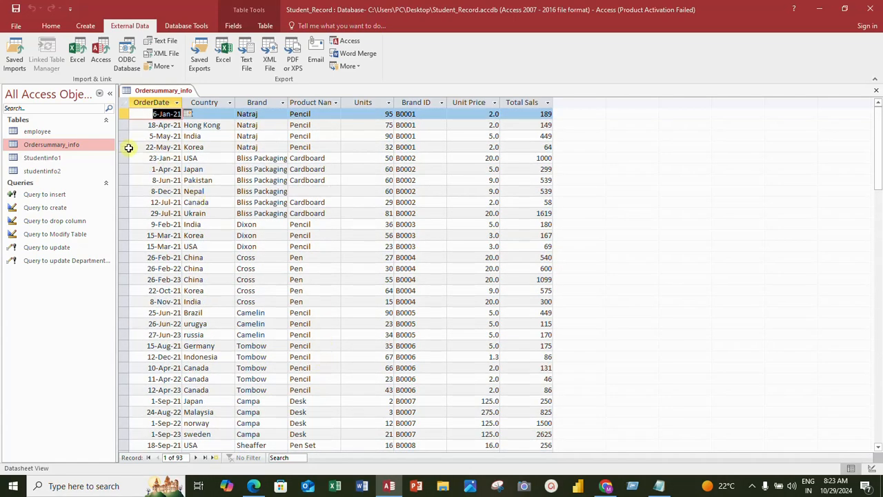
- Start an Access database import of objects into the current database, using student_info.accdb from the Desktop as the source
{"action": "left_click", "coordinate": [220, 126]}
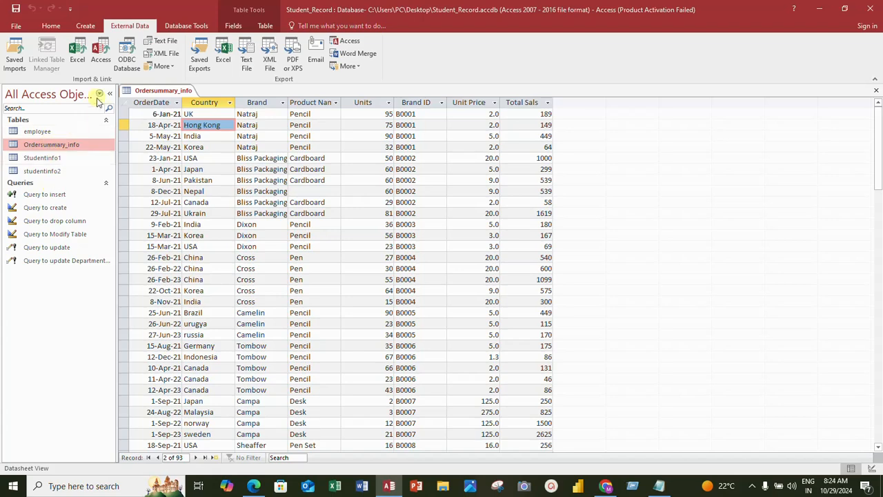
{"action": "left_click", "coordinate": [100, 59]}
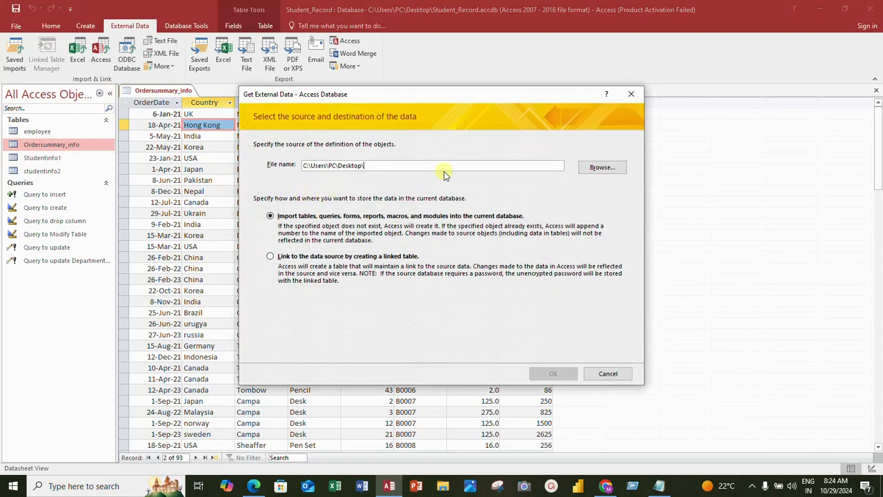
{"action": "left_click", "coordinate": [602, 167]}
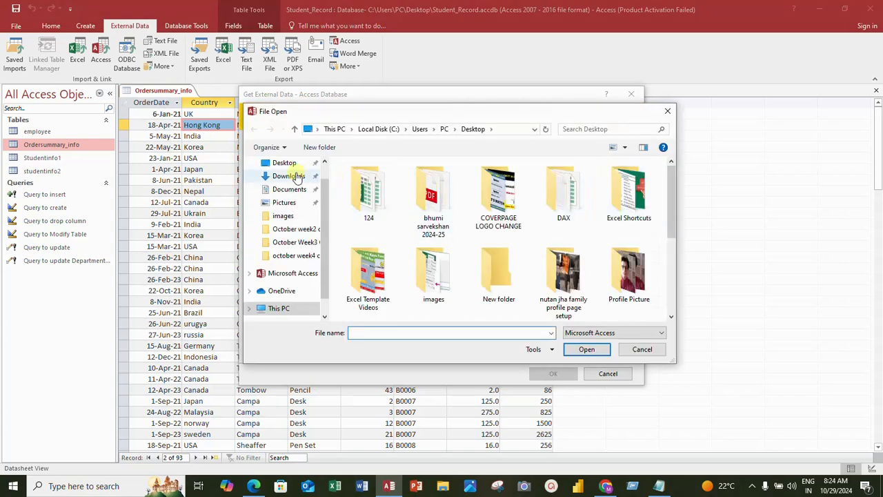
{"action": "left_click", "coordinate": [285, 164]}
{"action": "scroll", "coordinate": [466, 197], "scroll_direction": "down", "scroll_amount": 2}
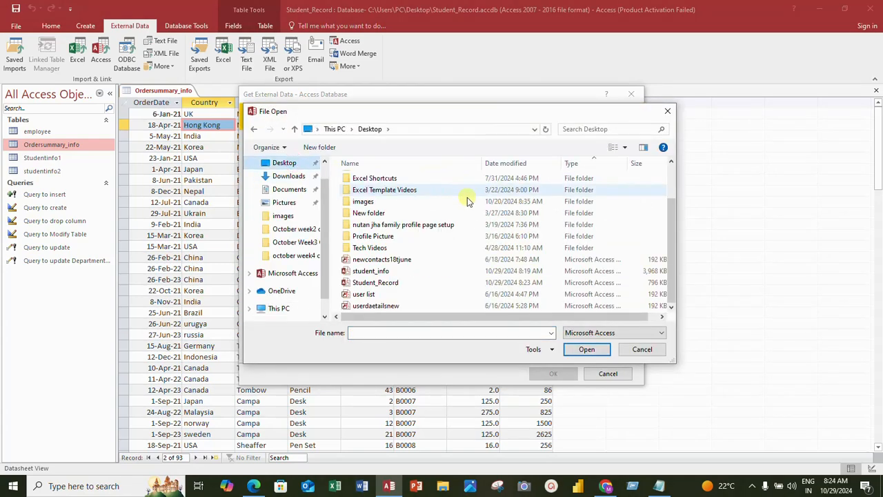
{"action": "left_click", "coordinate": [391, 272]}
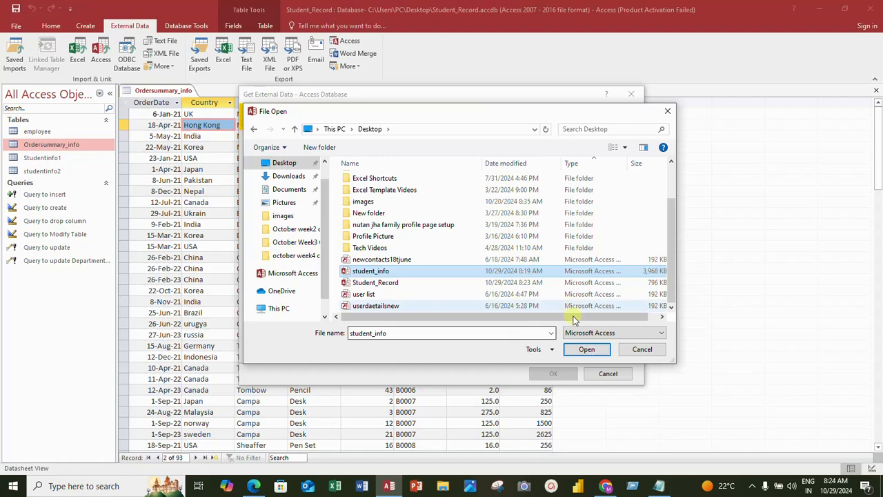
{"action": "left_click", "coordinate": [588, 350]}
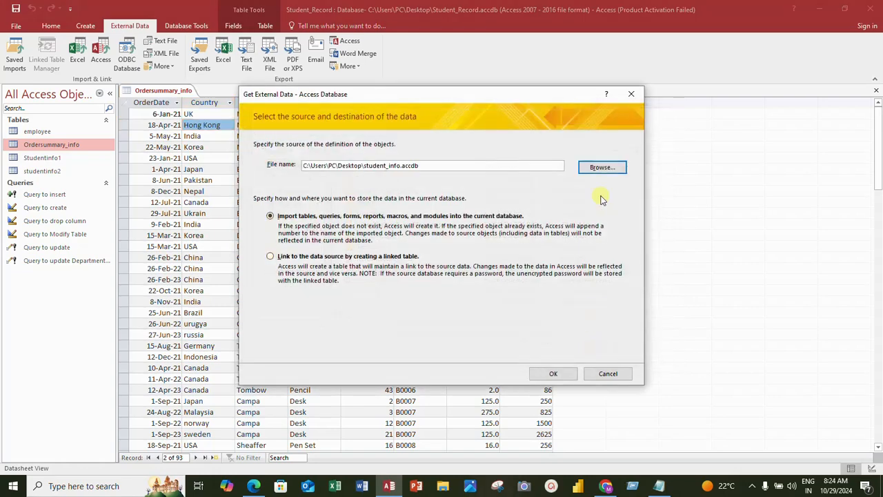
{"action": "left_click", "coordinate": [559, 379]}
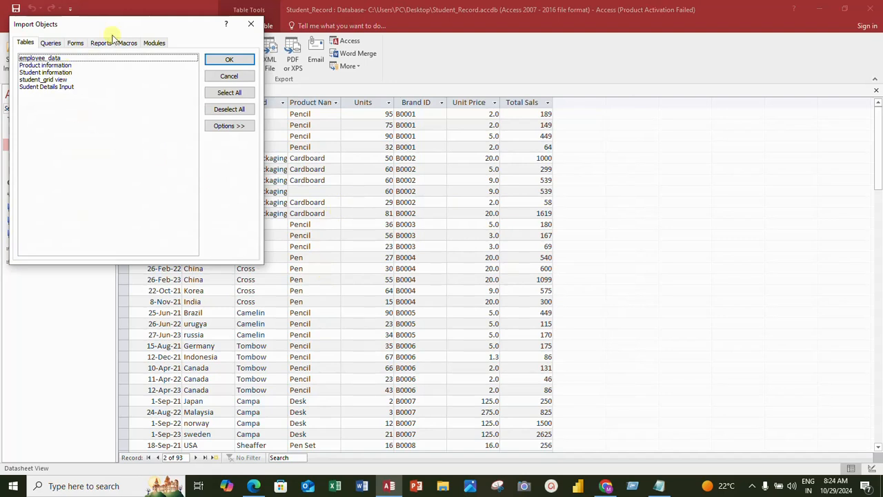
- Import only the Product information table from student_info and finish without saving the import steps
{"action": "left_click_drag", "start_coordinate": [140, 21], "coordinate": [310, 65]}
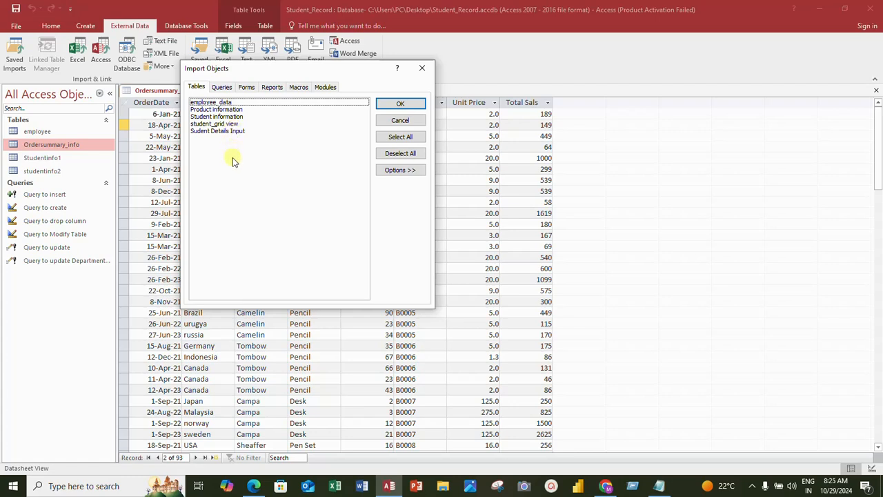
{"action": "left_click", "coordinate": [217, 111]}
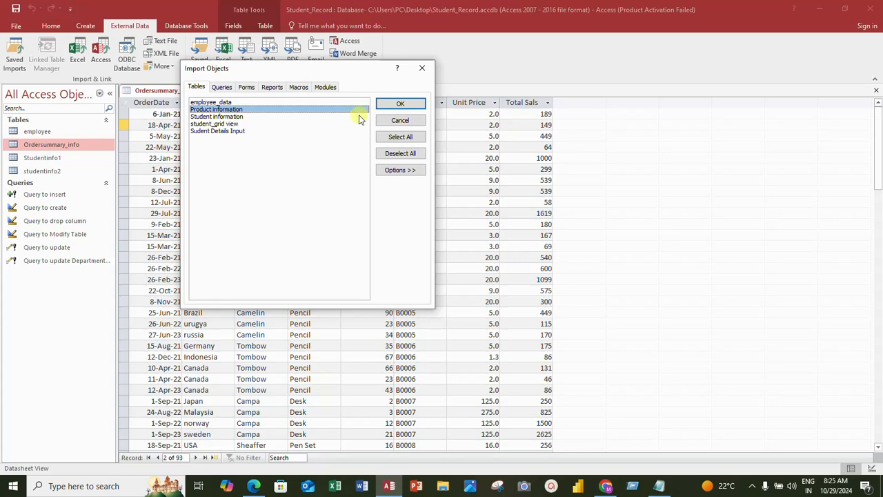
{"action": "left_click", "coordinate": [401, 105]}
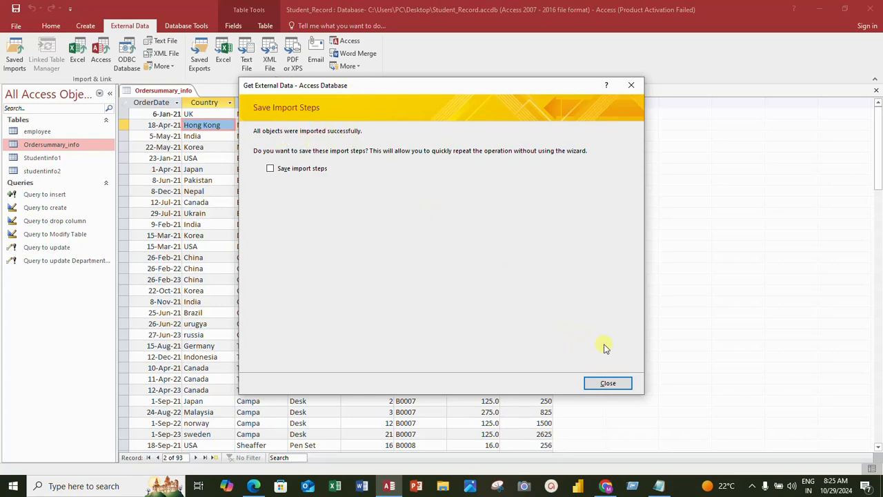
{"action": "left_click", "coordinate": [600, 382]}
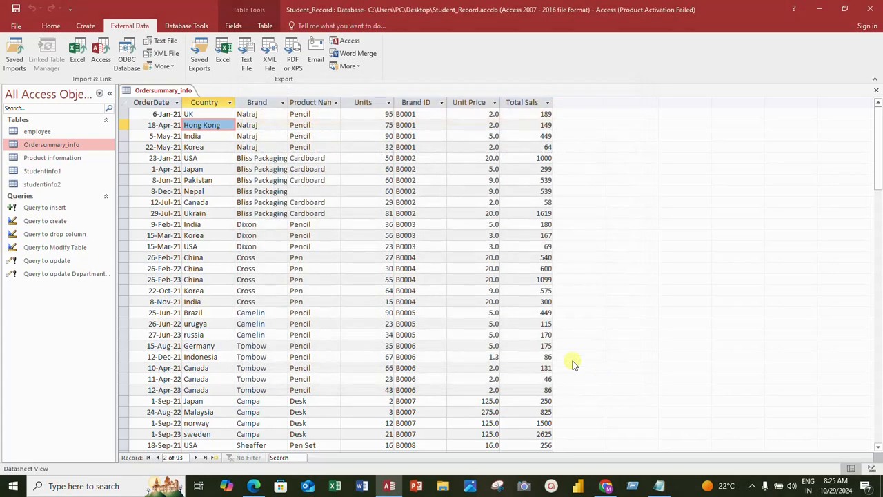
- Open the imported Product information table to review its records and close it again
{"action": "left_click", "coordinate": [49, 159]}
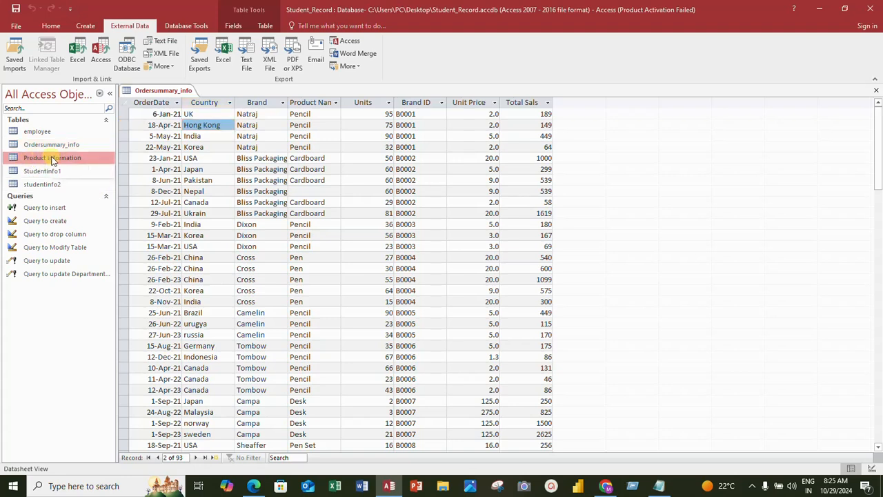
{"action": "double_click", "coordinate": [53, 160]}
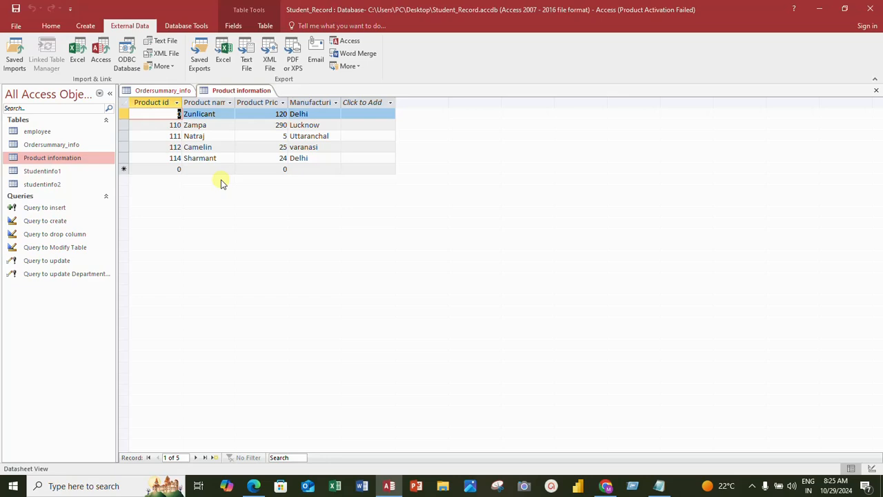
{"action": "right_click", "coordinate": [240, 94]}
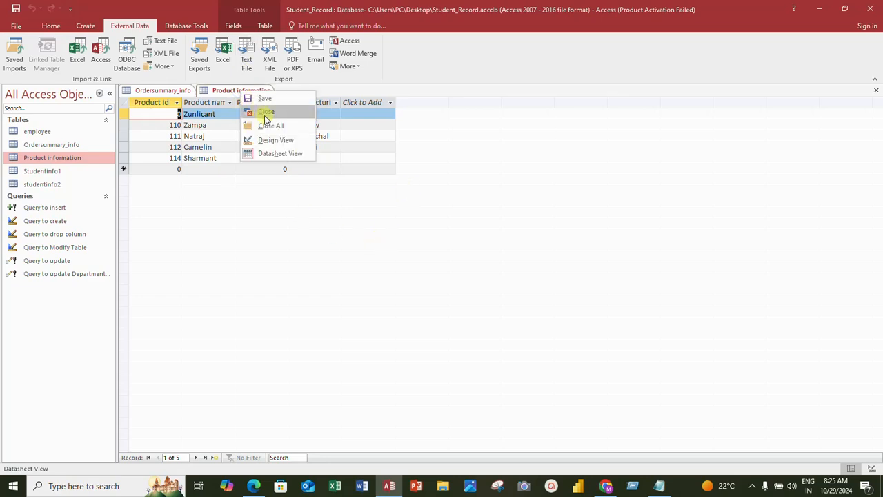
{"action": "left_click", "coordinate": [266, 113]}
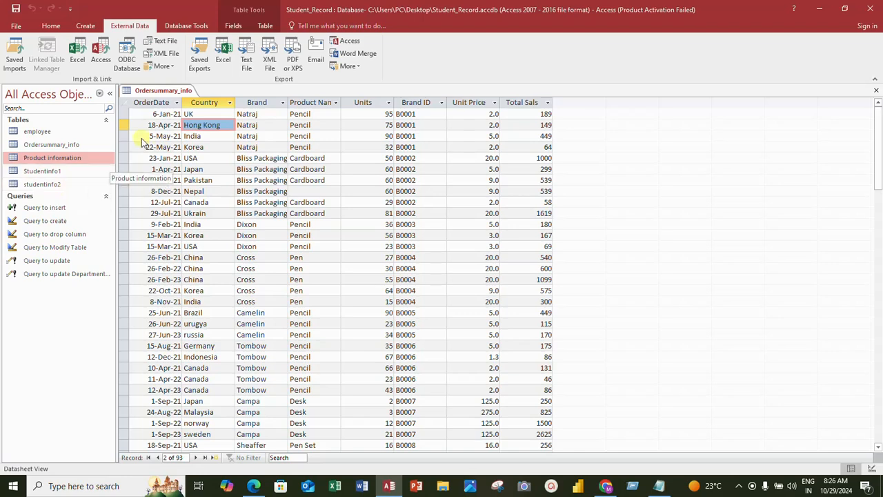
- Export the Product information table as an Excel workbook named Product information summary in Documents, without saving the export steps
{"action": "left_click", "coordinate": [78, 158]}
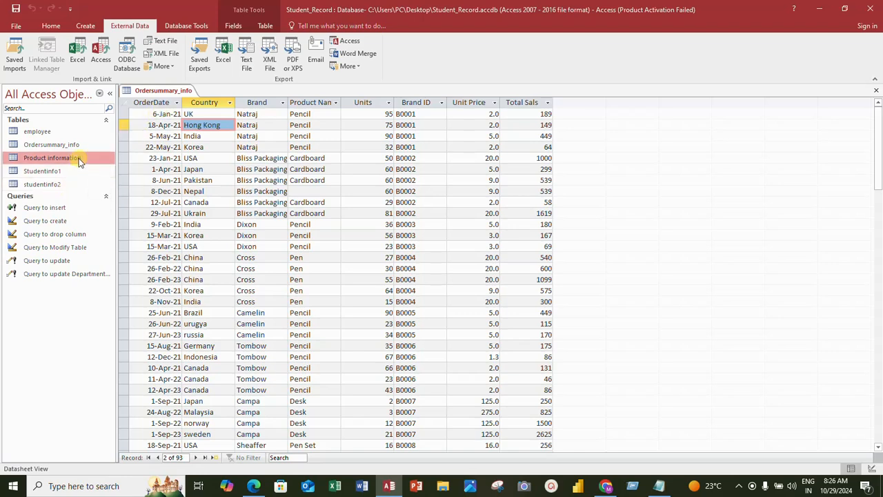
{"action": "left_click", "coordinate": [223, 59]}
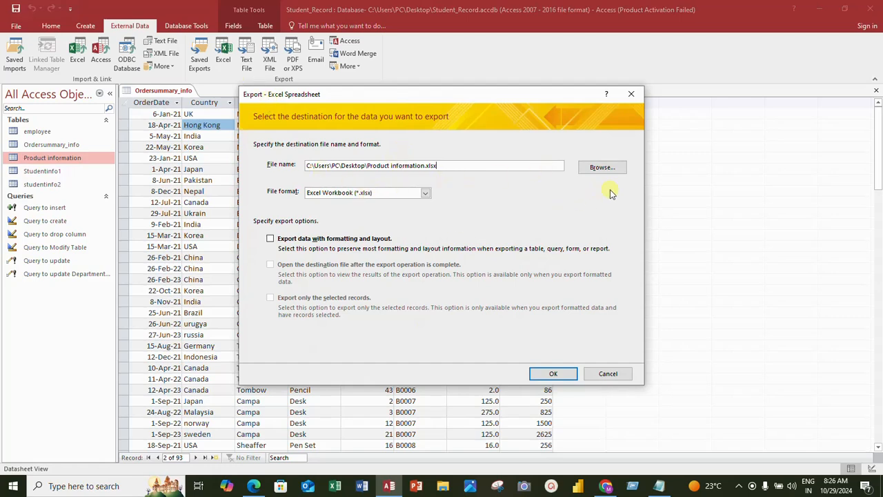
{"action": "left_click", "coordinate": [602, 168]}
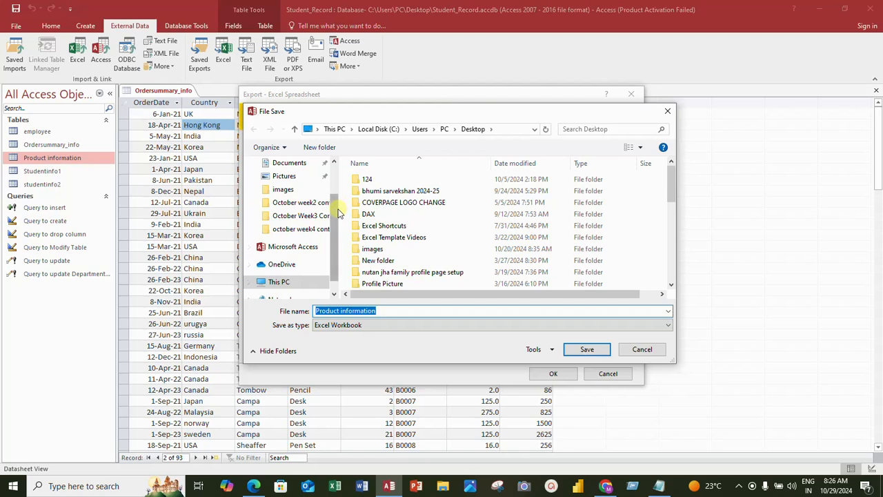
{"action": "scroll", "coordinate": [339, 212], "scroll_direction": "up", "scroll_amount": 2}
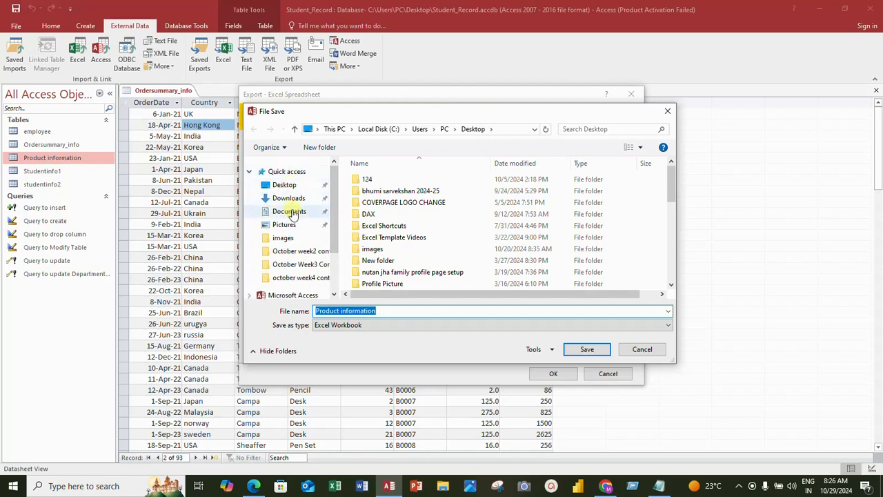
{"action": "left_click", "coordinate": [293, 215]}
{"action": "left_click", "coordinate": [390, 312]}
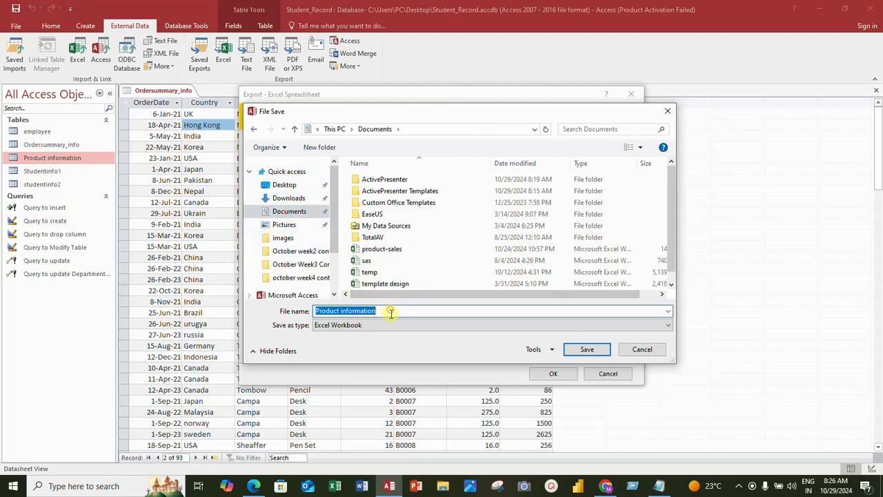
{"action": "left_click", "coordinate": [381, 311]}
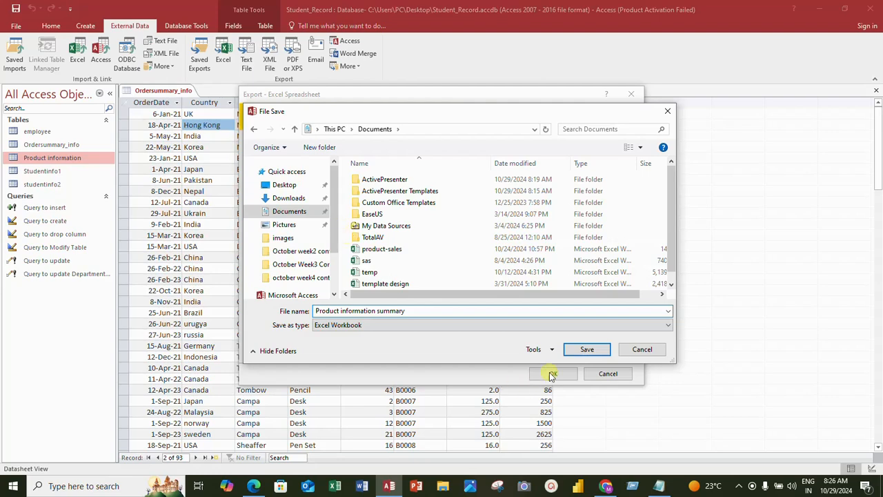
{"action": "left_click", "coordinate": [588, 351]}
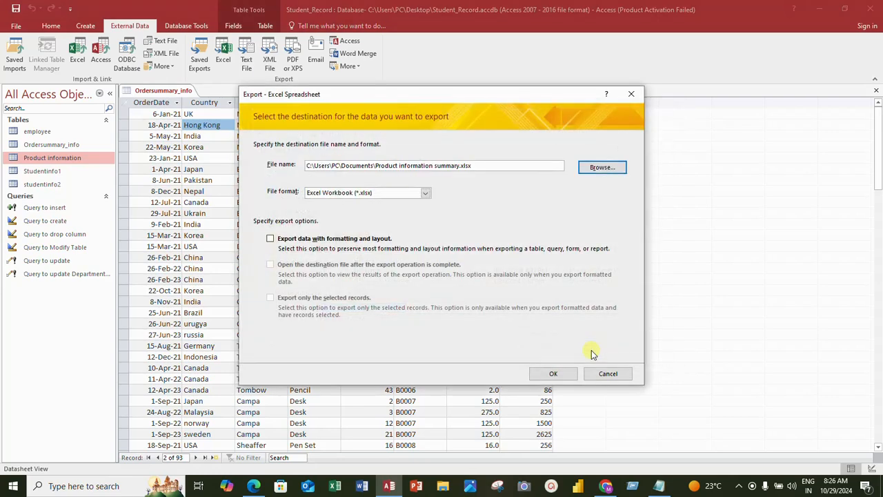
{"action": "left_click", "coordinate": [563, 375]}
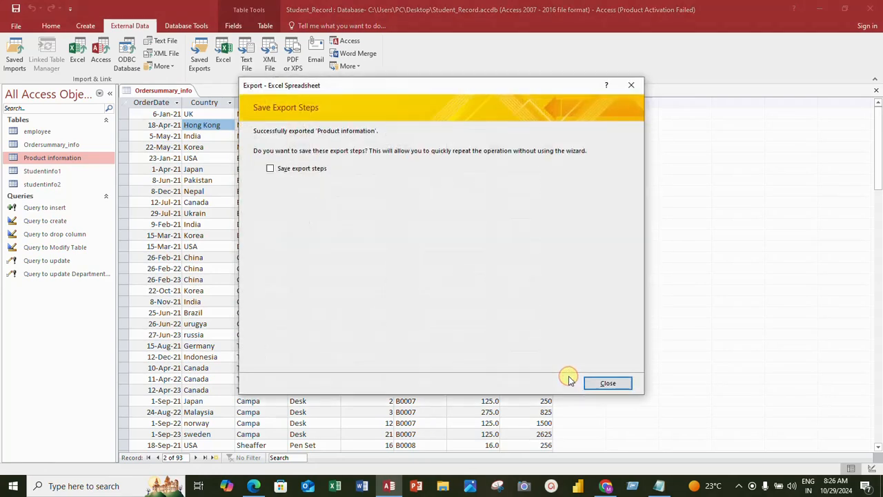
{"action": "left_click", "coordinate": [595, 385]}
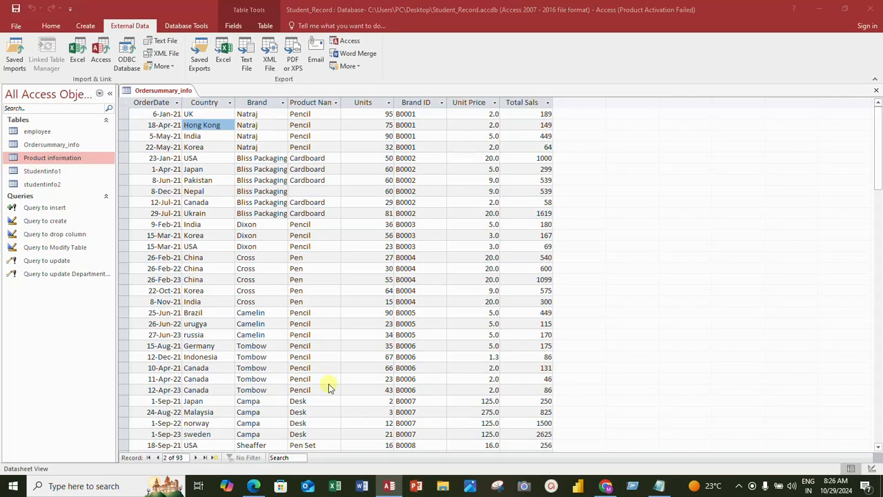
- Open the exported Product information summary workbook from the Documents folder in Excel and dismiss the activation notice
{"action": "left_click", "coordinate": [443, 486]}
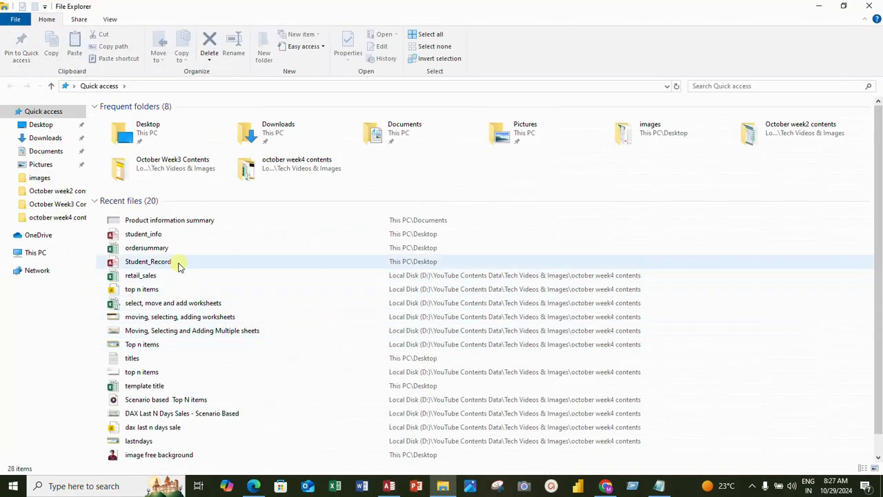
{"action": "left_click", "coordinate": [54, 152]}
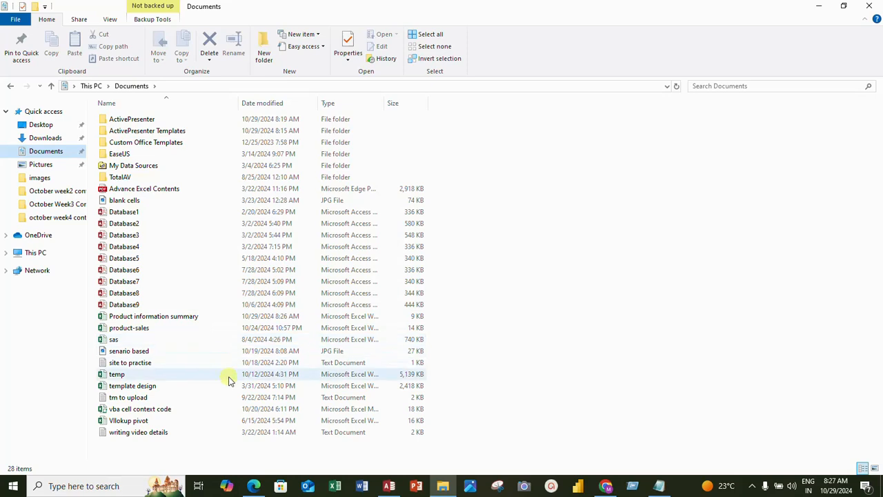
{"action": "left_click", "coordinate": [146, 319]}
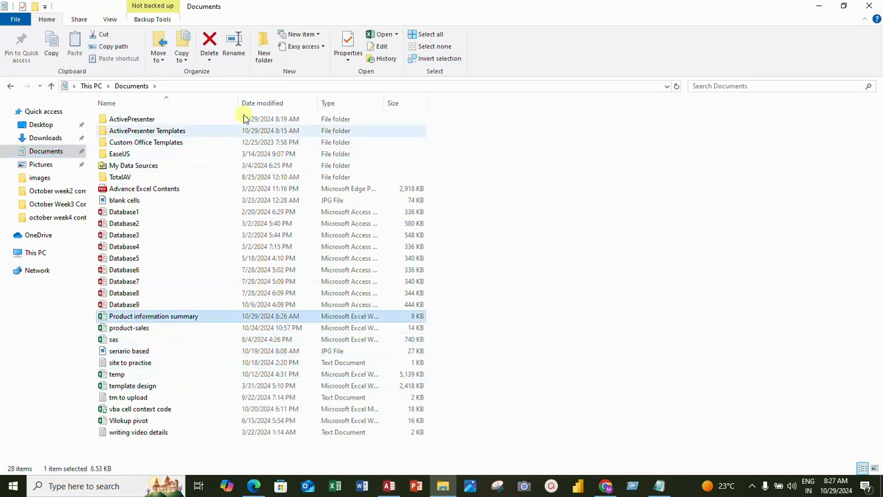
{"action": "left_click", "coordinate": [383, 34]}
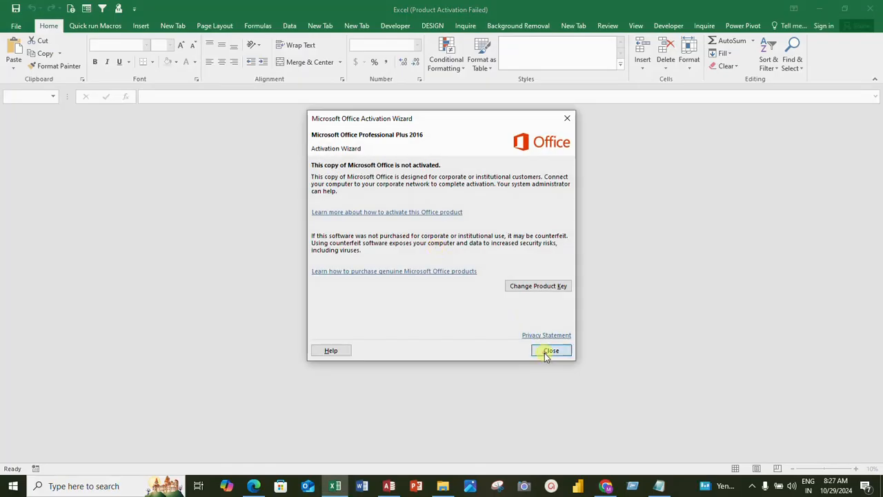
{"action": "left_click", "coordinate": [546, 351]}
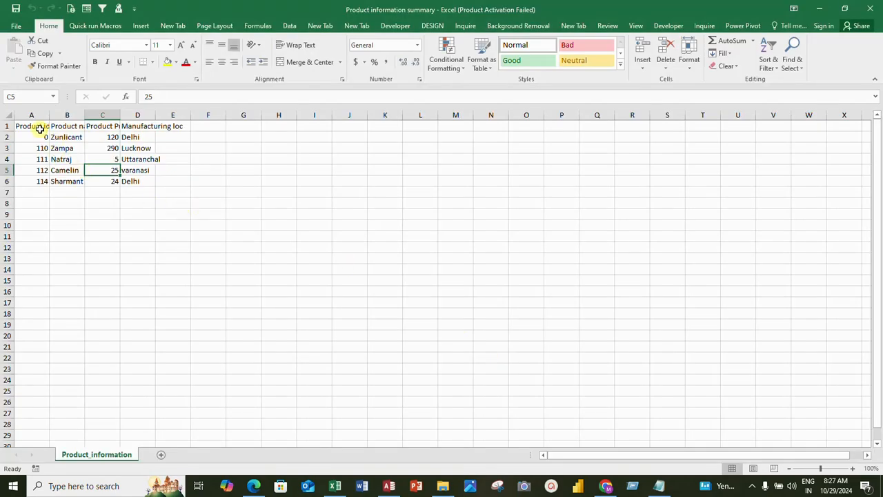
- Fit the Product Price, Manufacturing loc and Product id columns to their contents and slightly widen the Product name column
{"action": "left_click_drag", "start_coordinate": [40, 129], "coordinate": [151, 192]}
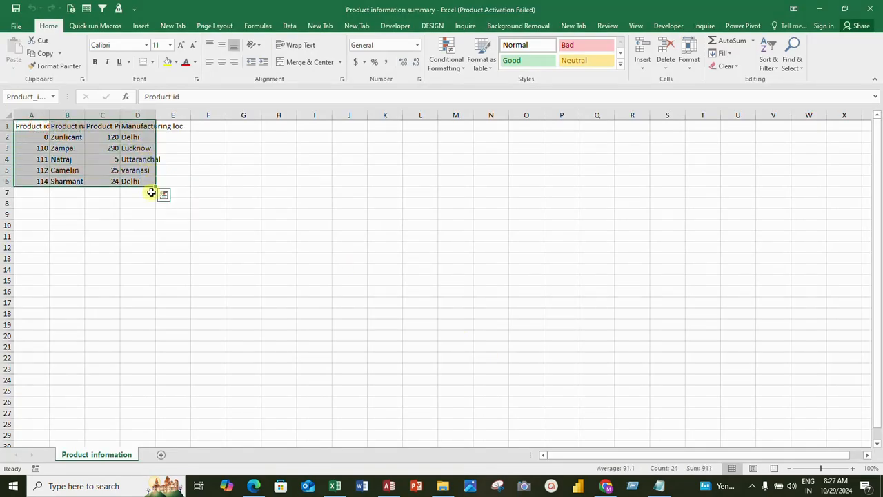
{"action": "double_click", "coordinate": [119, 113]}
{"action": "double_click", "coordinate": [169, 113]}
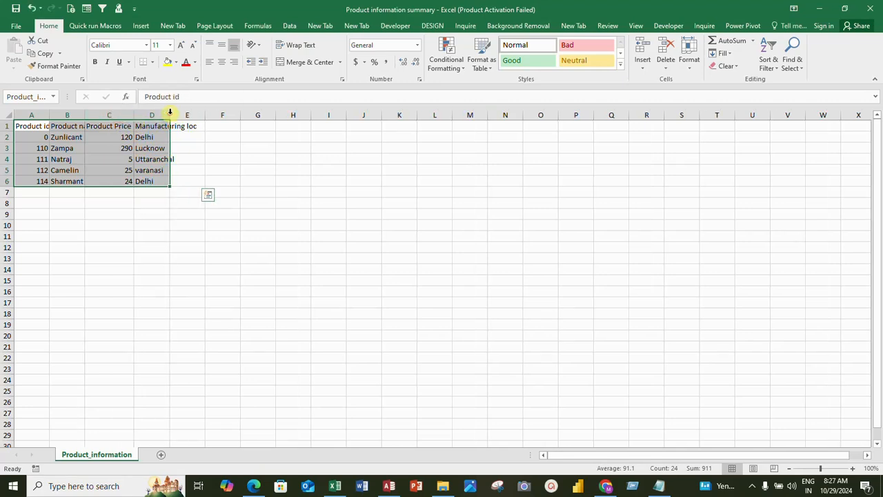
{"action": "double_click", "coordinate": [52, 115]}
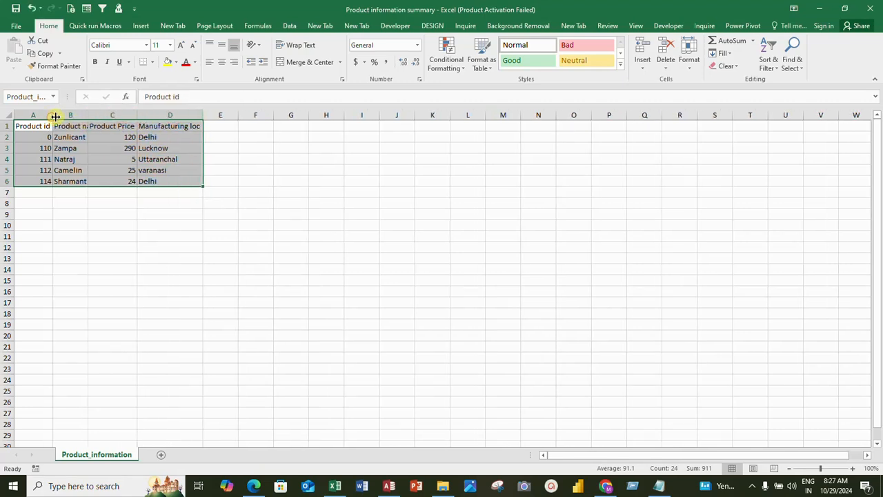
{"action": "left_click_drag", "start_coordinate": [90, 115], "coordinate": [92, 115]}
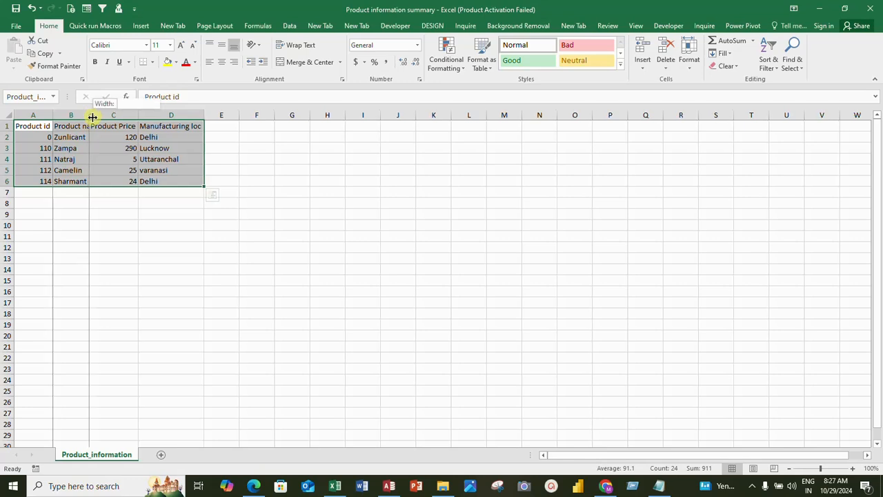
- Save the Product information summary workbook and close it
{"action": "left_click", "coordinate": [113, 147]}
{"action": "left_click", "coordinate": [18, 9]}
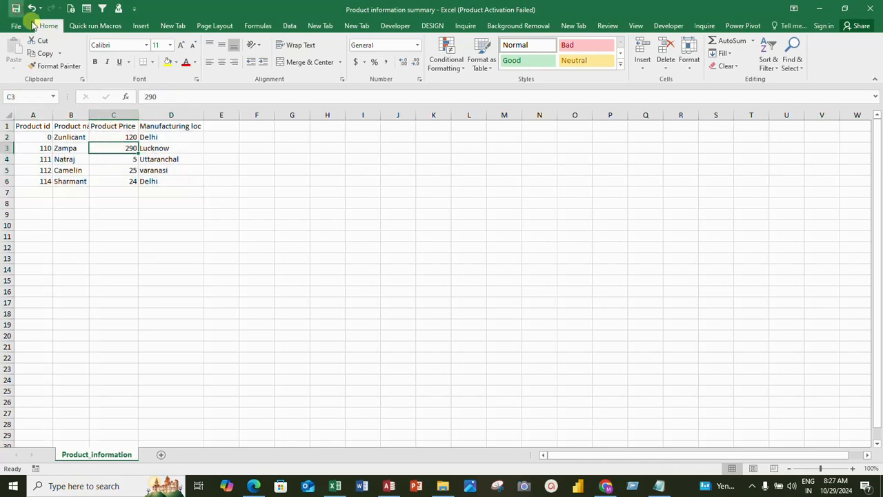
{"action": "left_click", "coordinate": [869, 8]}
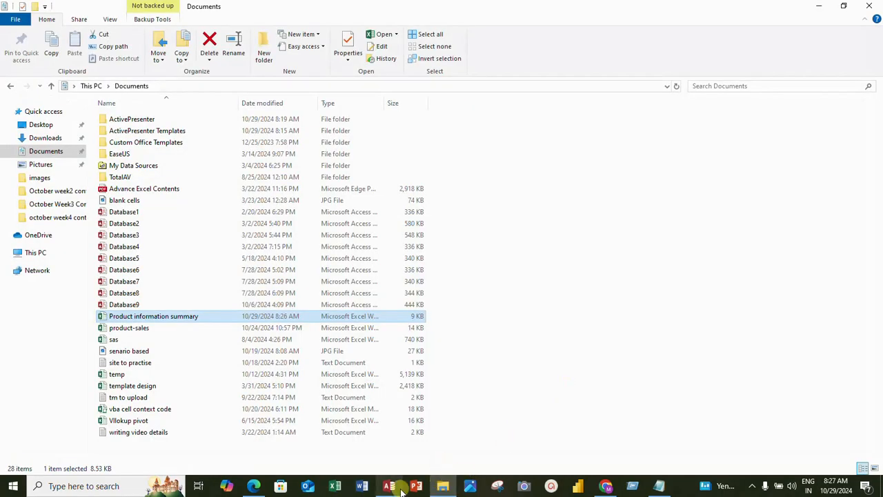
- Return to Access and publish the Ordersummary_info table as a minimum-size PDF in Documents under its own name, without saving the export steps
{"action": "left_click", "coordinate": [399, 487]}
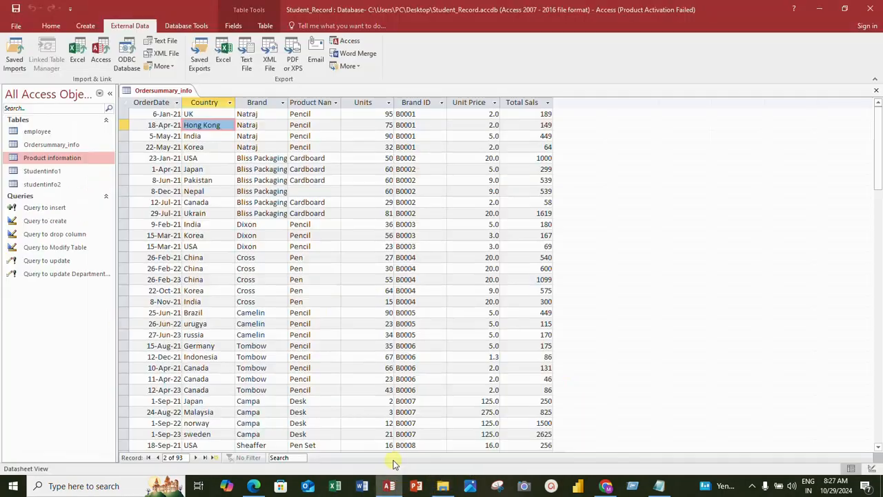
{"action": "left_click", "coordinate": [87, 164]}
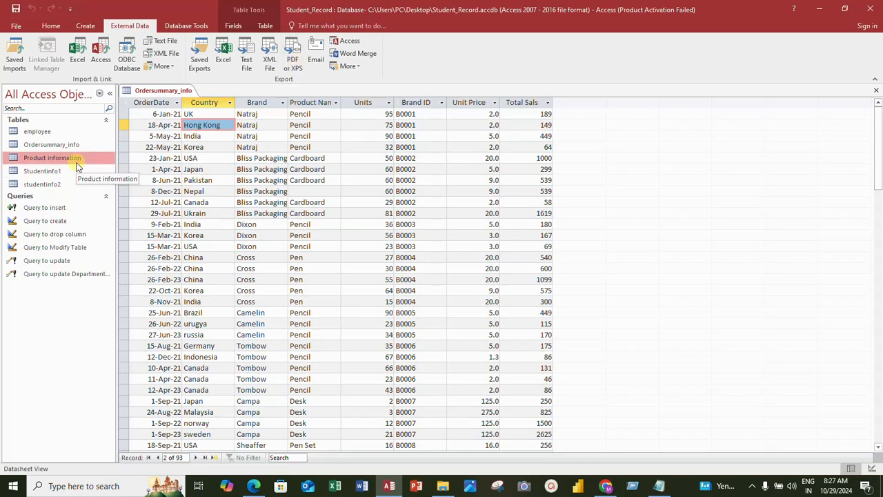
{"action": "left_click", "coordinate": [67, 144]}
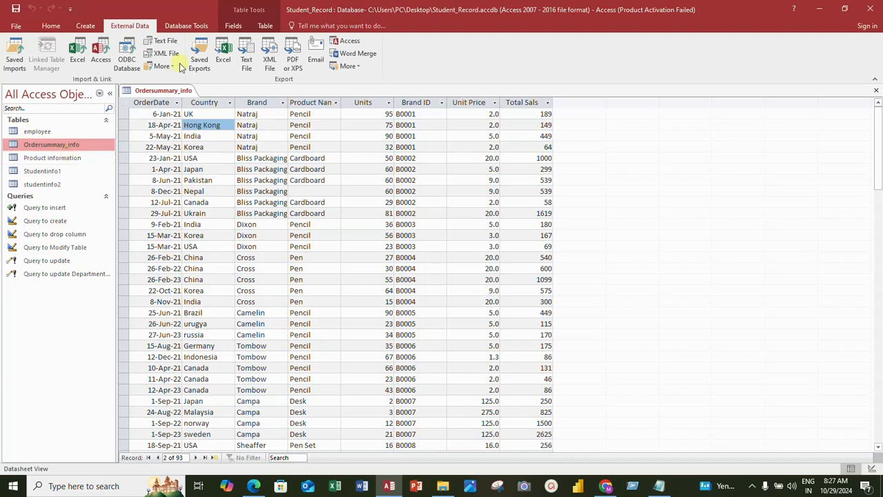
{"action": "left_click", "coordinate": [294, 64]}
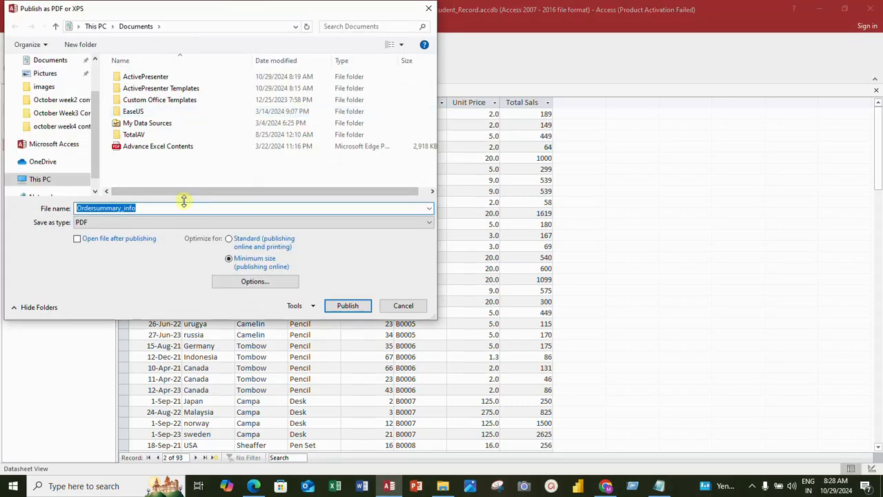
{"action": "left_click", "coordinate": [50, 64]}
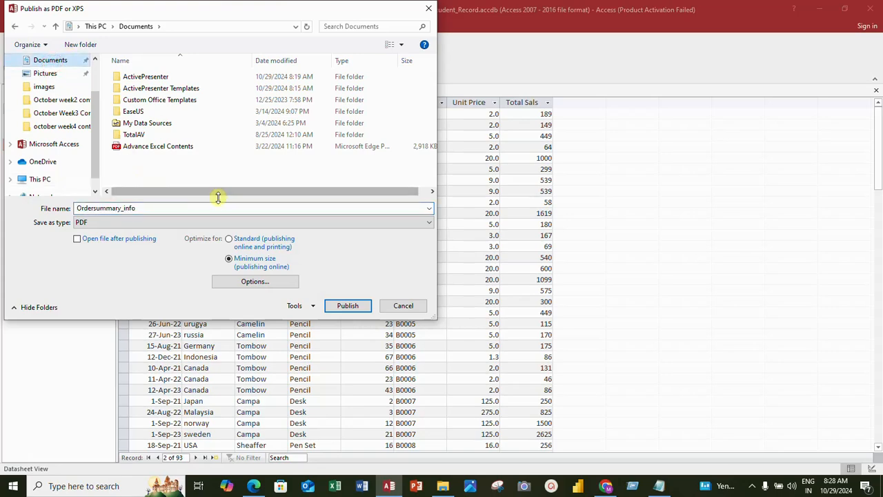
{"action": "left_click", "coordinate": [332, 305]}
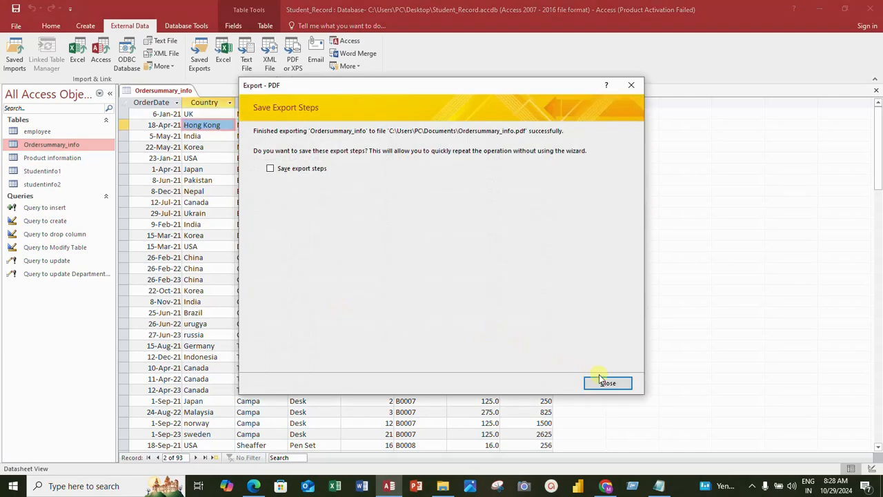
{"action": "left_click", "coordinate": [601, 382]}
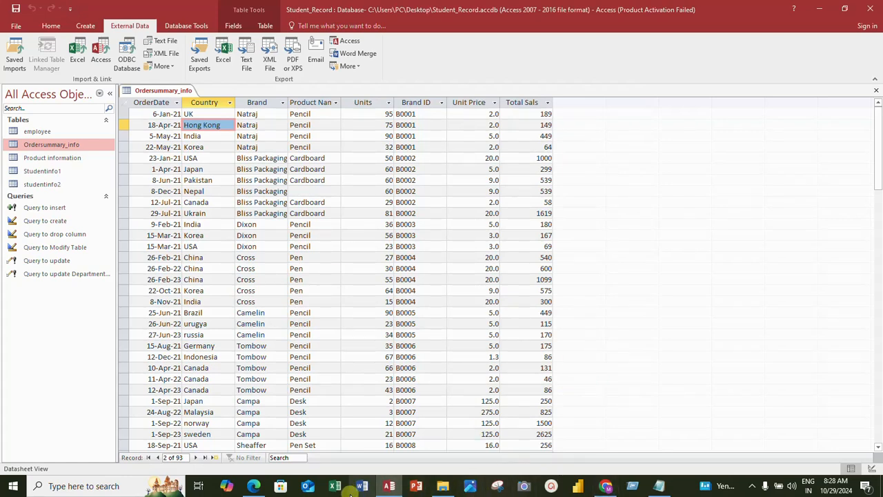
- Open the exported Ordersummary_info PDF from the Documents folder in Microsoft Edge, without making it the default app
{"action": "left_click", "coordinate": [445, 487]}
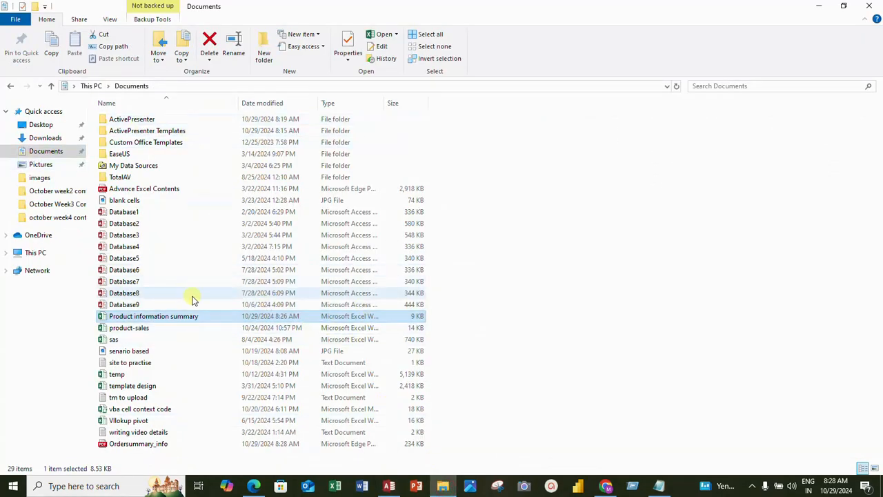
{"action": "left_click", "coordinate": [169, 445]}
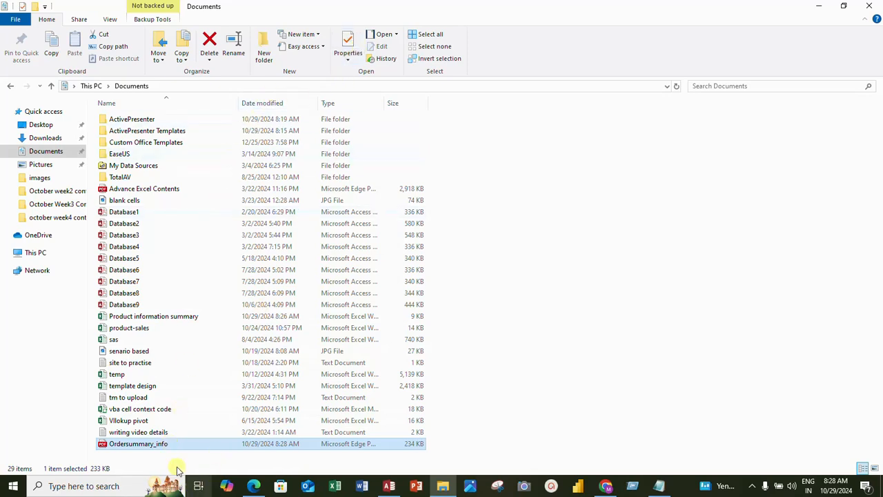
{"action": "right_click", "coordinate": [169, 445]}
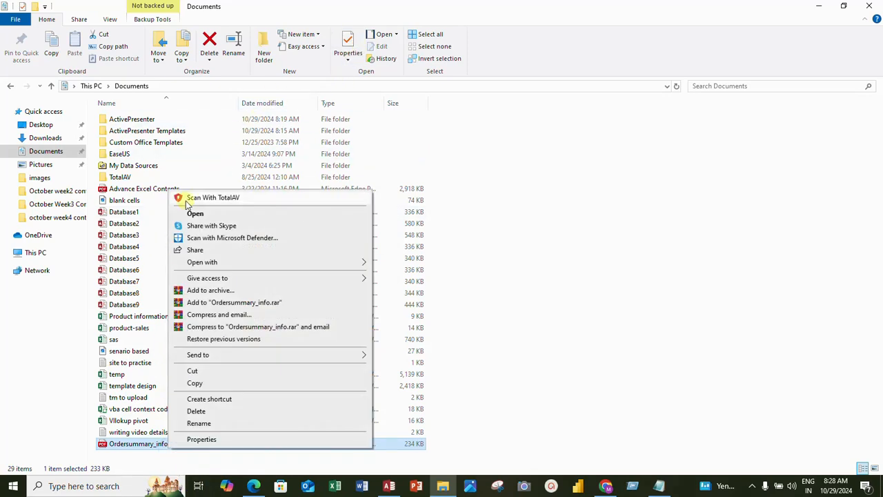
{"action": "left_click", "coordinate": [194, 213]}
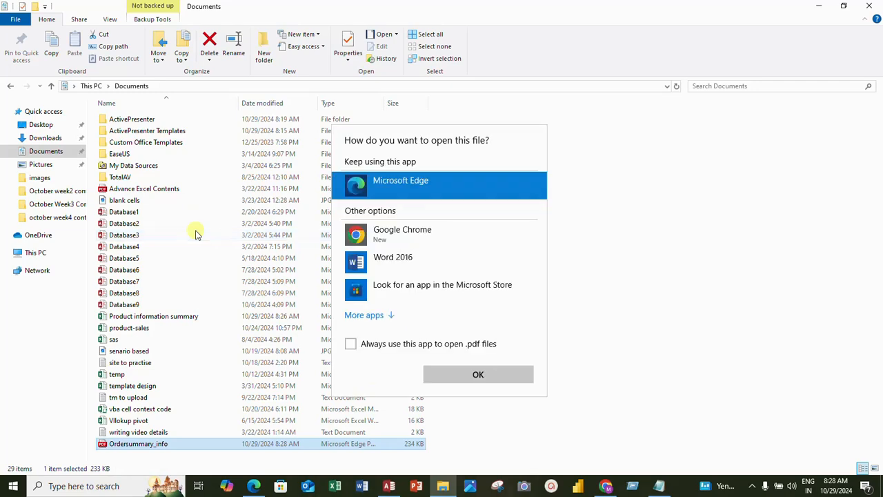
{"action": "left_click", "coordinate": [472, 377]}
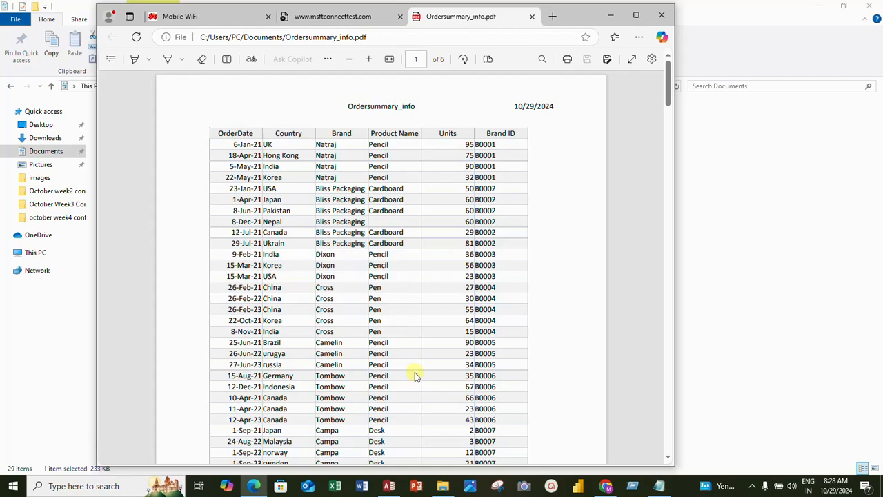
- Look through the pages of the Ordersummary_info PDF, return to its first page and minimize the browser window
{"action": "scroll", "coordinate": [402, 342], "scroll_direction": "down", "scroll_amount": 6}
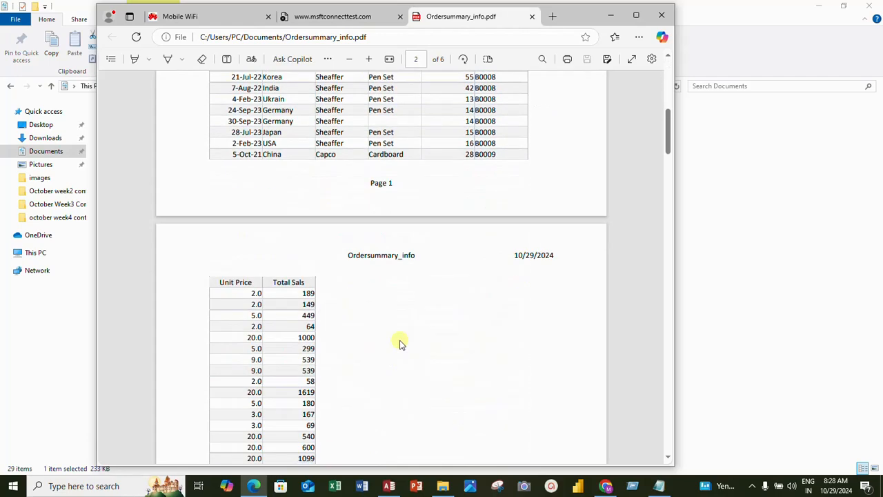
{"action": "scroll", "coordinate": [402, 342], "scroll_direction": "down", "scroll_amount": 20}
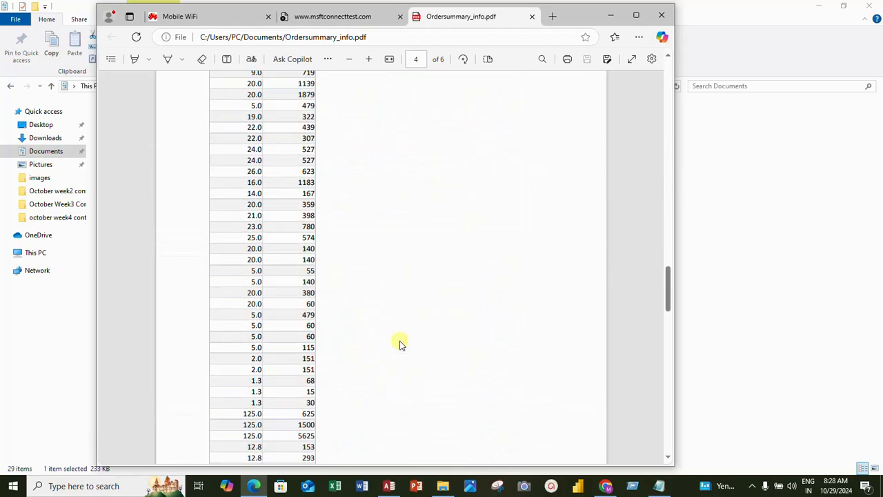
{"action": "scroll", "coordinate": [401, 342], "scroll_direction": "down", "scroll_amount": 10}
{"action": "scroll", "coordinate": [399, 348], "scroll_direction": "up", "scroll_amount": 15}
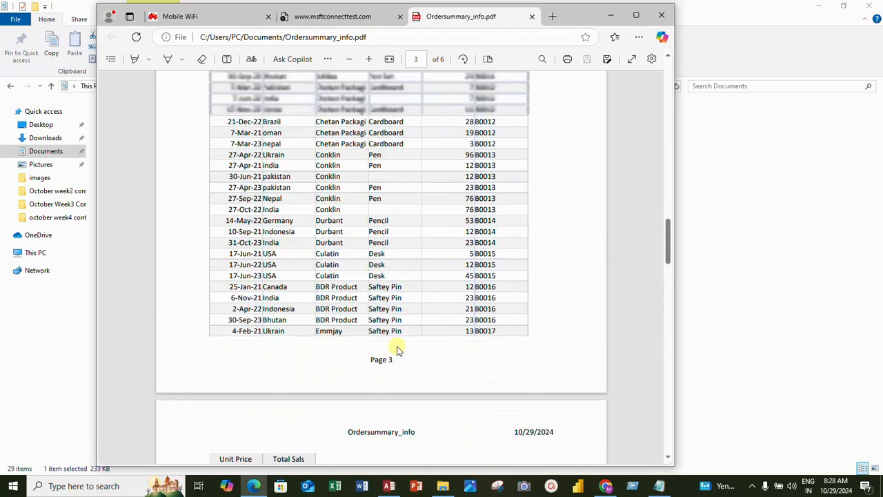
{"action": "scroll", "coordinate": [399, 350], "scroll_direction": "up", "scroll_amount": 20}
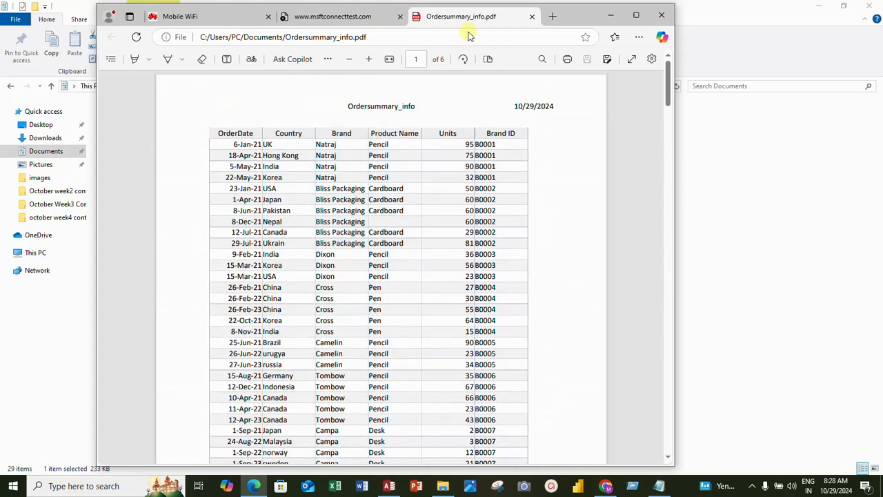
{"action": "left_click", "coordinate": [610, 17]}
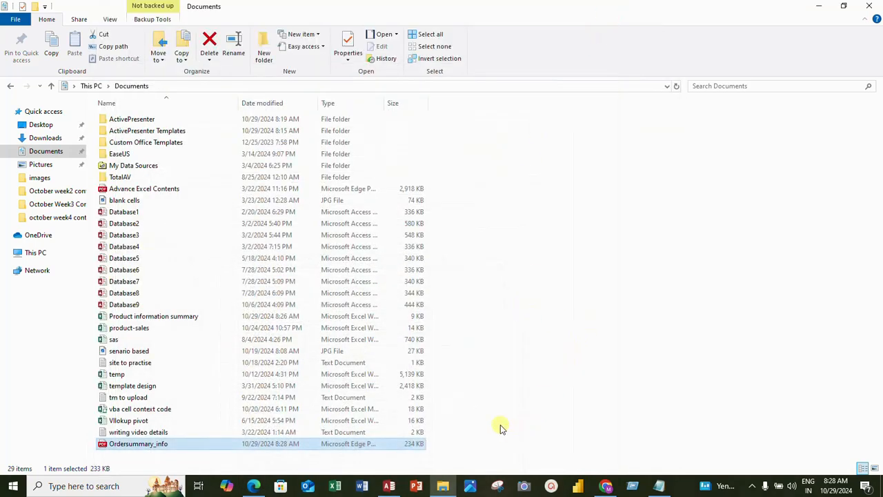
- Back in Access, start an Access database export of Ordersummary_info and choose student_info on the Desktop as the destination file
{"action": "left_click", "coordinate": [389, 486]}
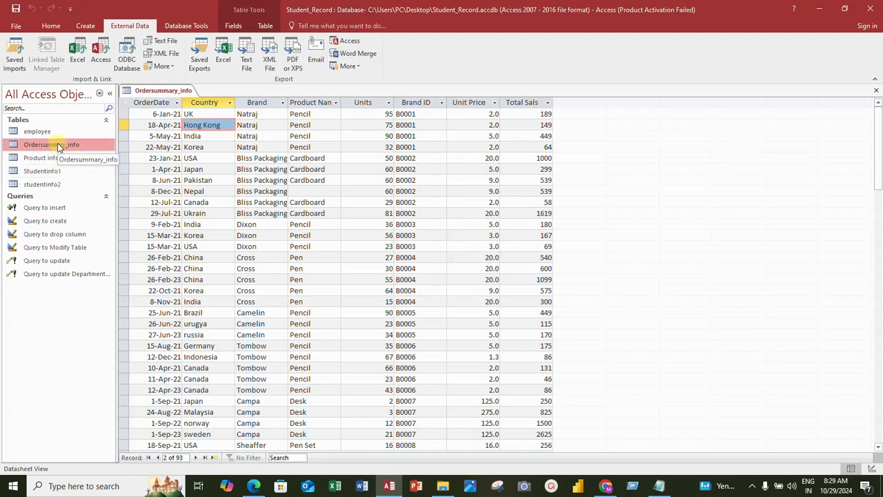
{"action": "left_click", "coordinate": [359, 40]}
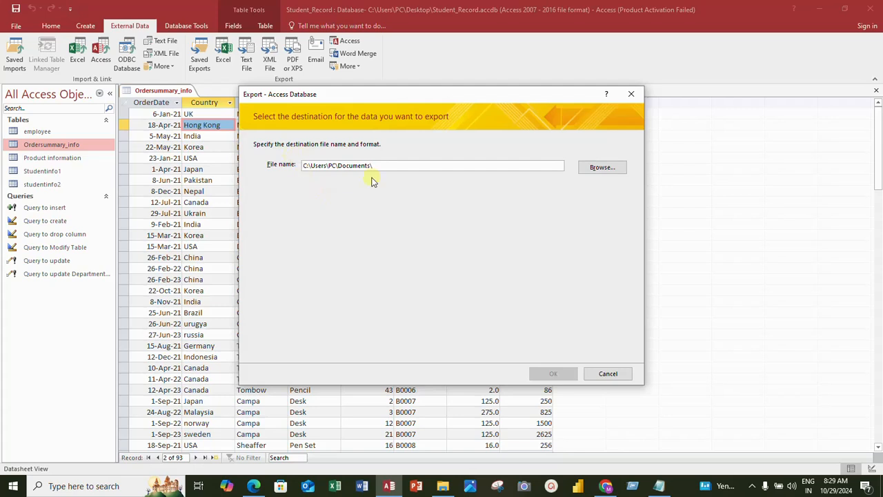
{"action": "left_click", "coordinate": [602, 168]}
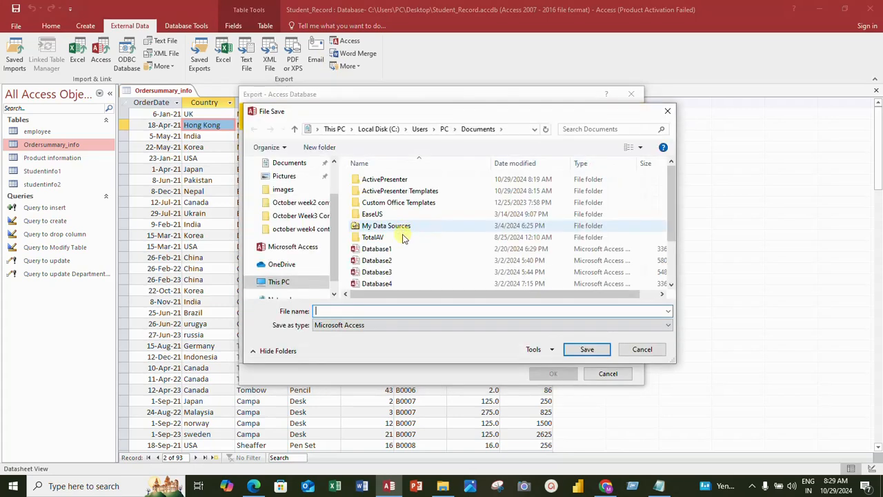
{"action": "scroll", "coordinate": [431, 277], "scroll_direction": "down", "scroll_amount": 1}
{"action": "scroll", "coordinate": [431, 277], "scroll_direction": "up", "scroll_amount": 1}
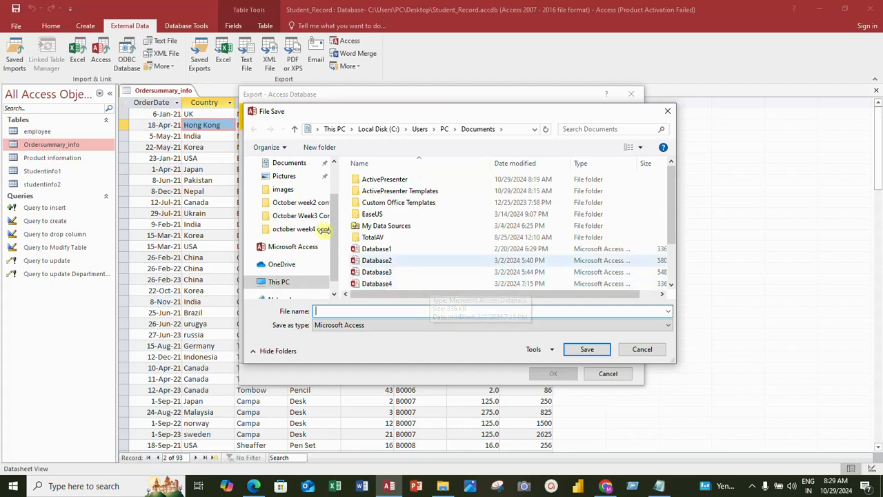
{"action": "scroll", "coordinate": [323, 229], "scroll_direction": "up", "scroll_amount": 1}
{"action": "left_click", "coordinate": [287, 184]}
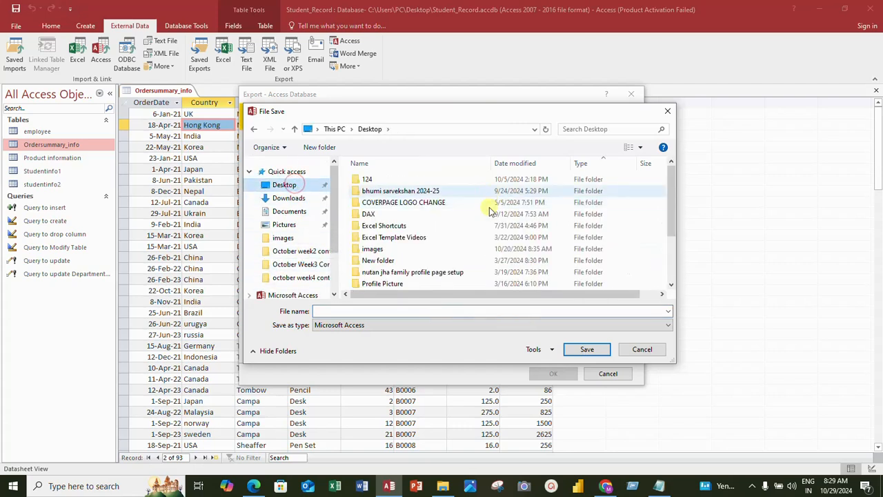
{"action": "scroll", "coordinate": [483, 218], "scroll_direction": "down", "scroll_amount": 2}
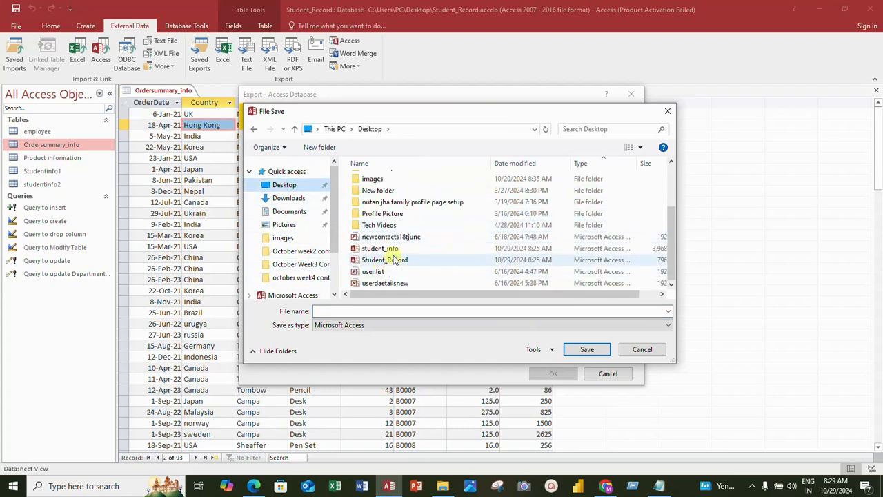
{"action": "left_click", "coordinate": [383, 248]}
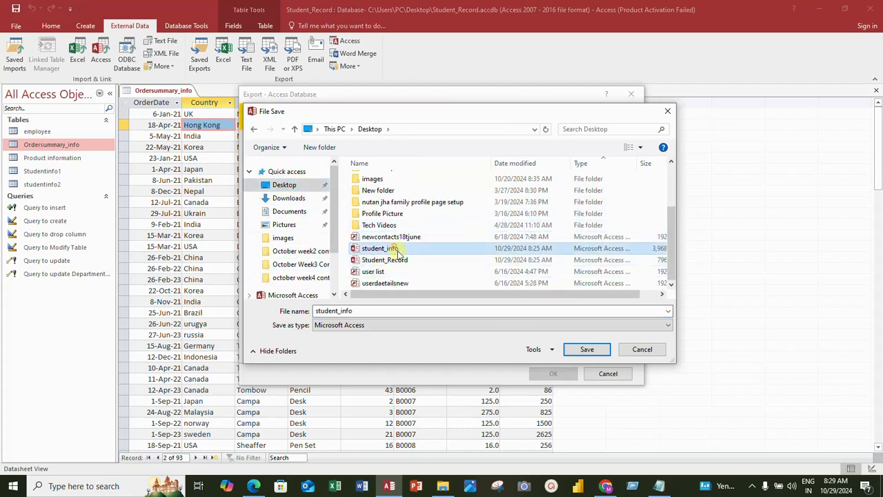
{"action": "left_click", "coordinate": [591, 353]}
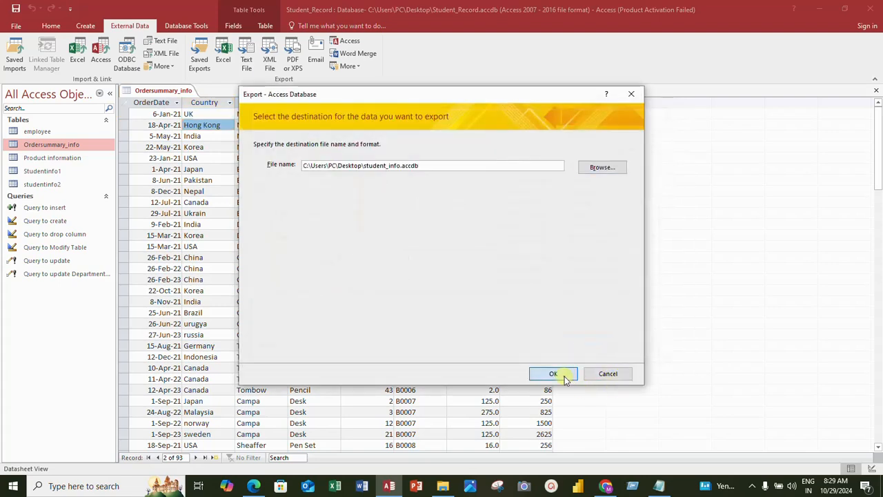
- Export the table as Ordersummary_info with definition and data, without saving the export steps
{"action": "left_click", "coordinate": [554, 374]}
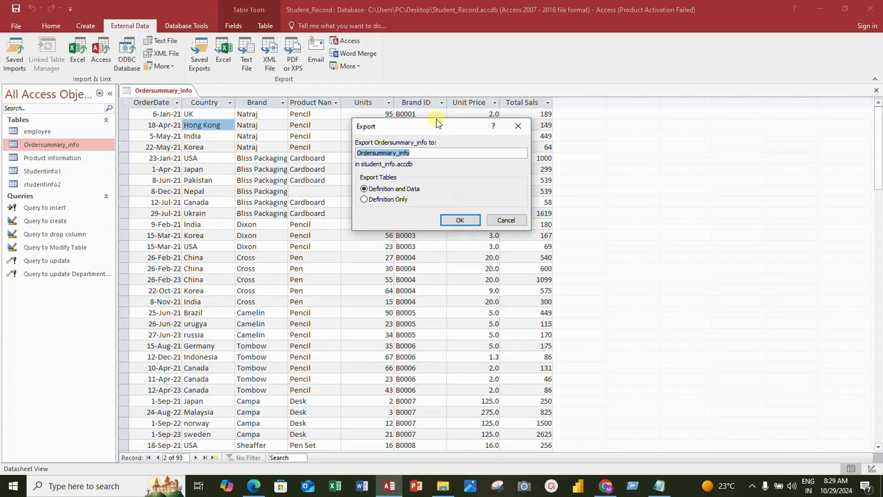
{"action": "left_click", "coordinate": [461, 221]}
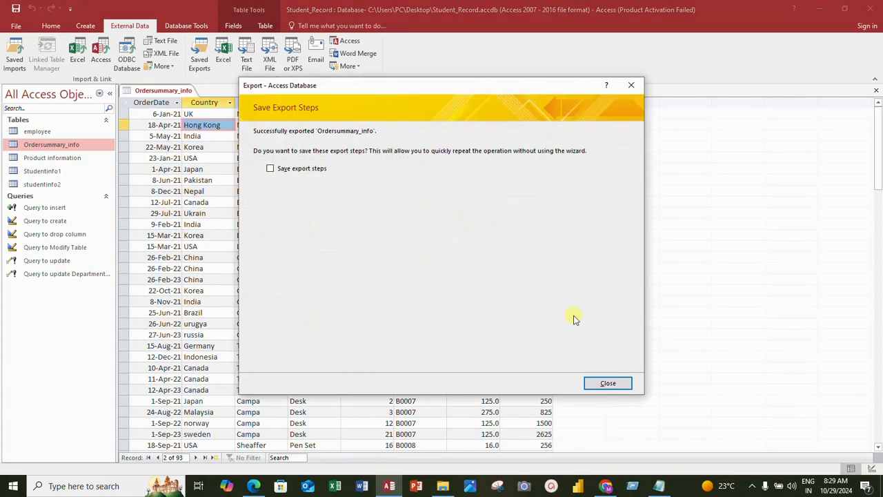
{"action": "left_click", "coordinate": [613, 385]}
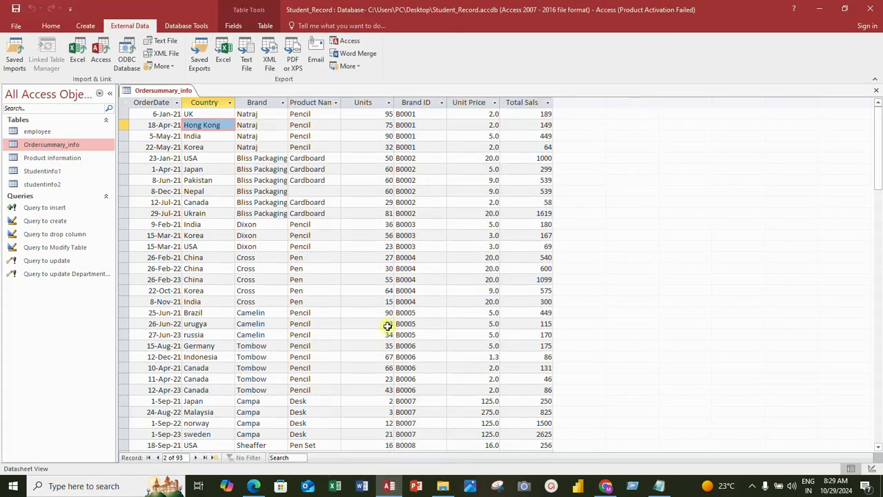
- Open the student_info database from the Desktop folder in File Explorer and dismiss the activation notice
{"action": "left_click", "coordinate": [442, 476]}
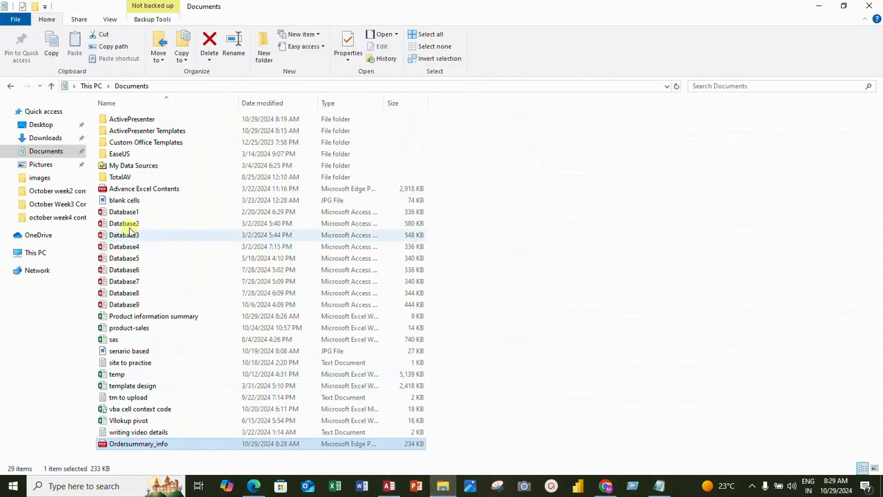
{"action": "left_click", "coordinate": [55, 124]}
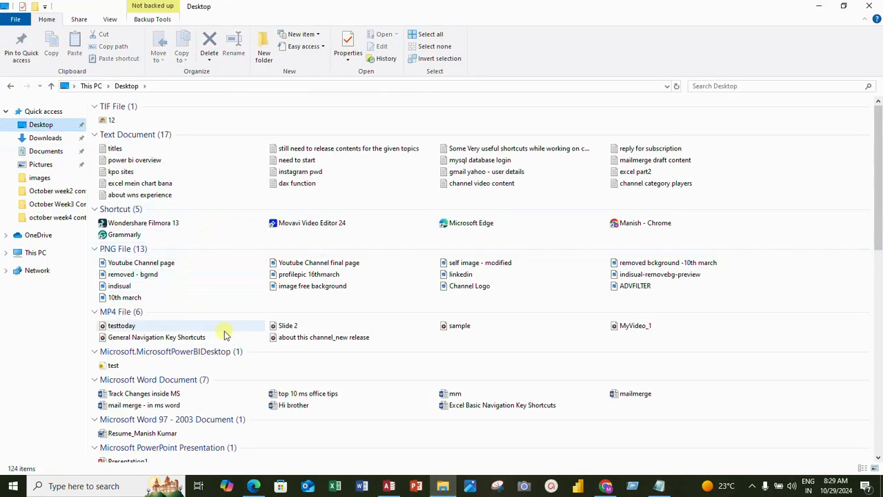
{"action": "scroll", "coordinate": [225, 333], "scroll_direction": "down", "scroll_amount": 5}
{"action": "scroll", "coordinate": [359, 334], "scroll_direction": "down", "scroll_amount": 3}
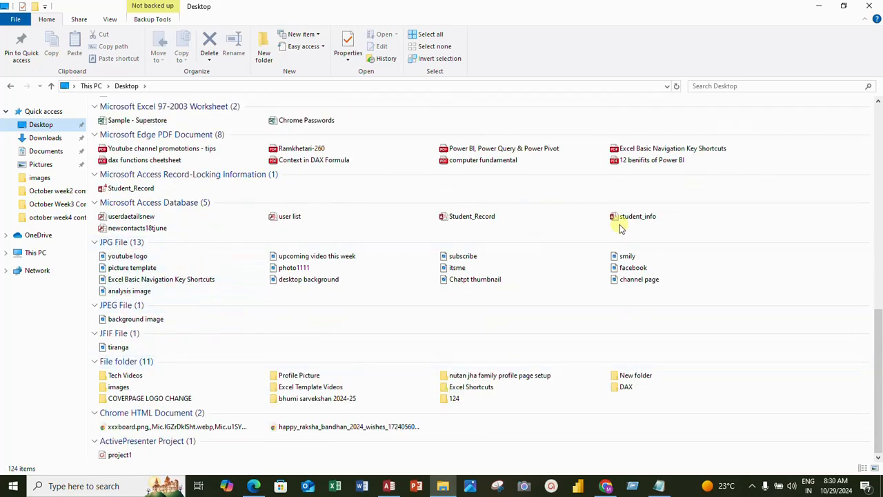
{"action": "left_click", "coordinate": [628, 219]}
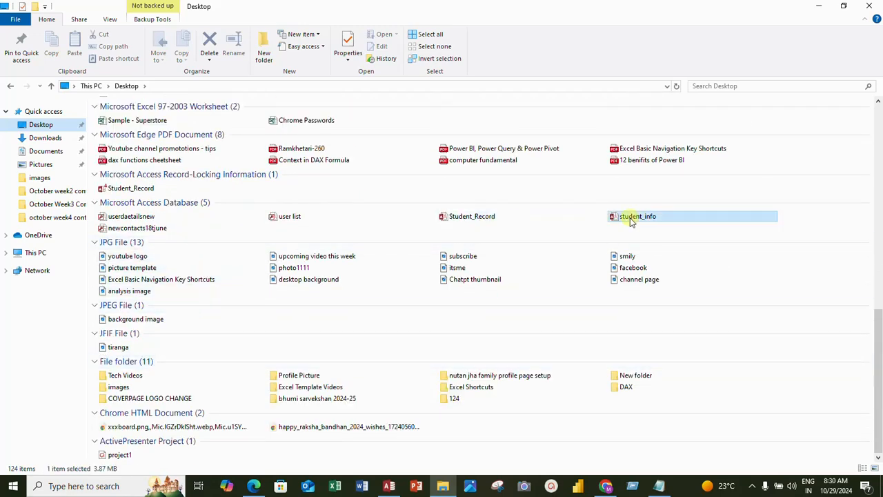
{"action": "right_click", "coordinate": [629, 218]}
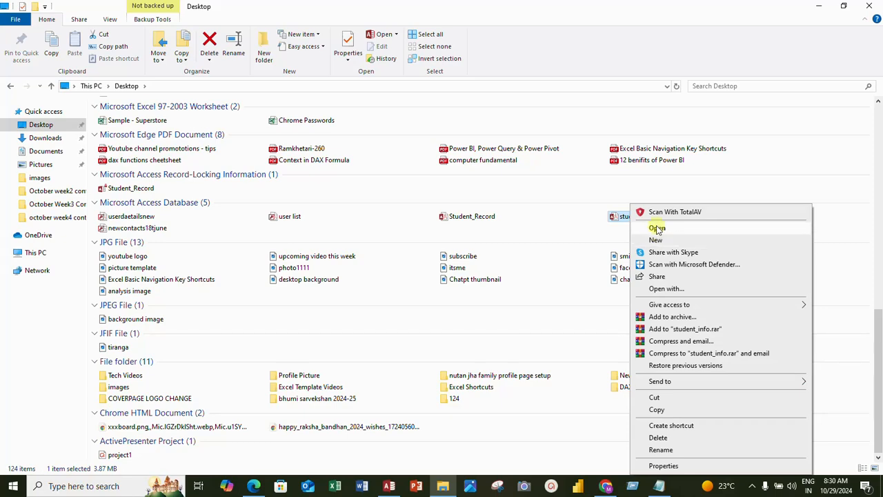
{"action": "left_click", "coordinate": [657, 228]}
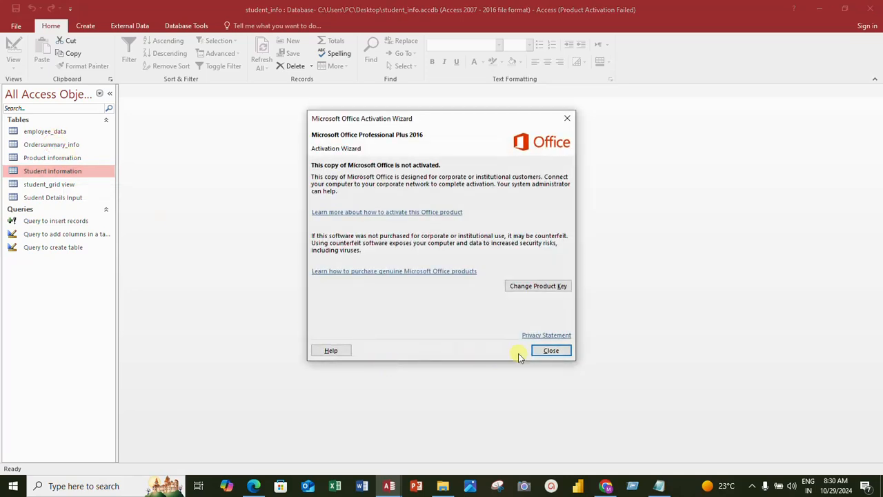
{"action": "left_click", "coordinate": [542, 351]}
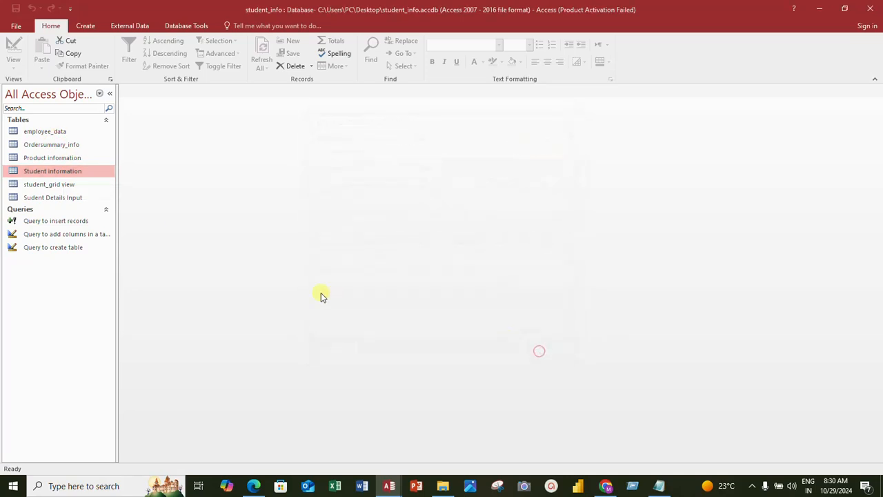
- Open the Ordersummary_info table in the student_info database and check its exported records
{"action": "double_click", "coordinate": [55, 144]}
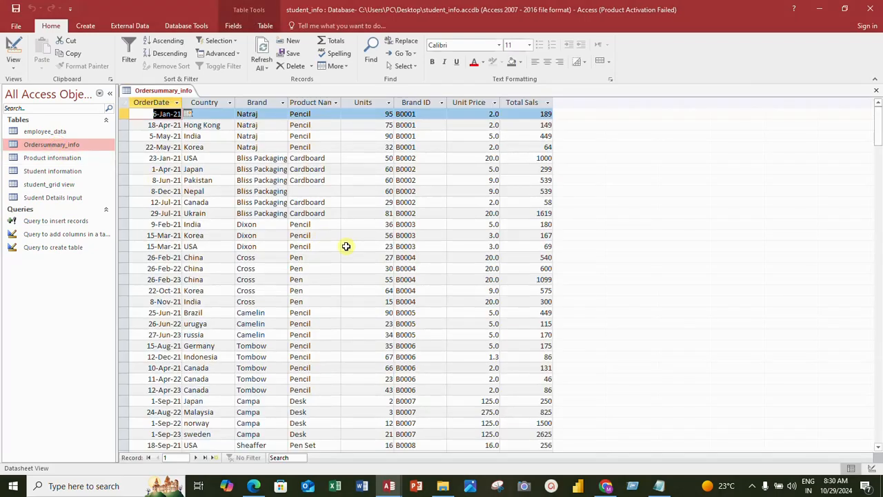
{"action": "scroll", "coordinate": [347, 249], "scroll_direction": "down", "scroll_amount": 20}
{"action": "scroll", "coordinate": [343, 259], "scroll_direction": "up", "scroll_amount": 12}
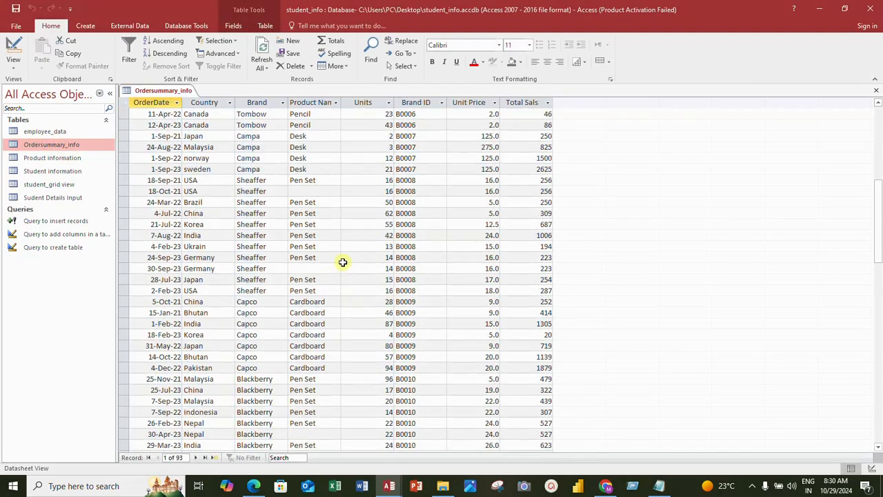
{"action": "scroll", "coordinate": [343, 262], "scroll_direction": "up", "scroll_amount": 8}
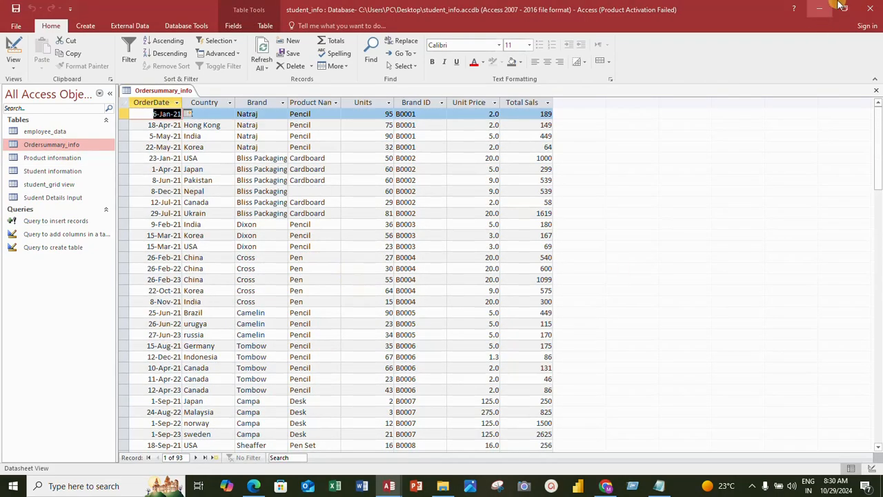